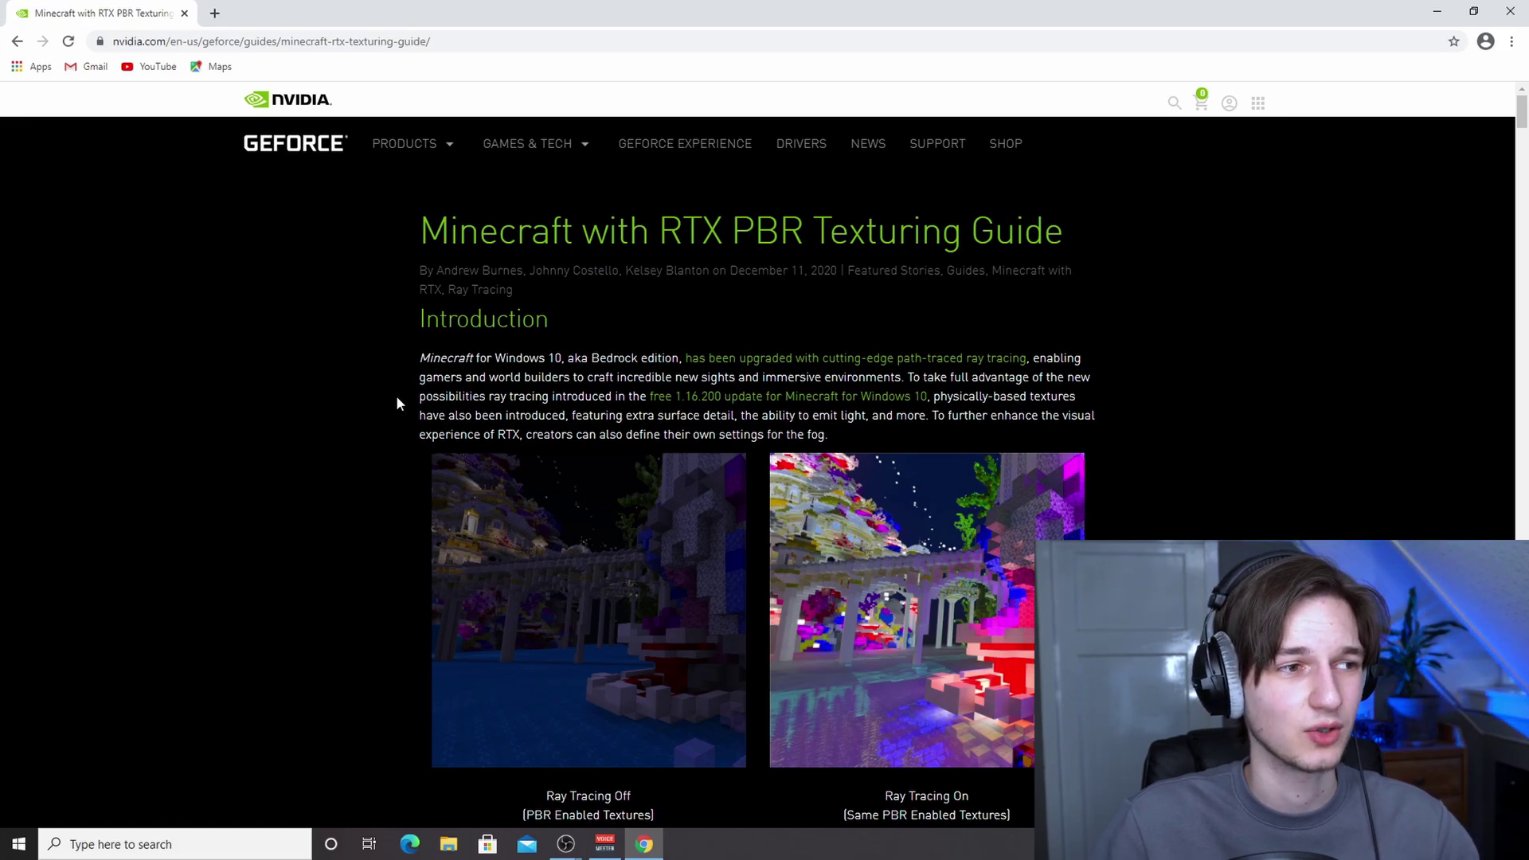
Step: Skim the introduction of NVIDIA's Minecraft with RTX PBR Texturing Guide
scroll(396, 402, down, 4)
scroll(470, 401, up, 3)
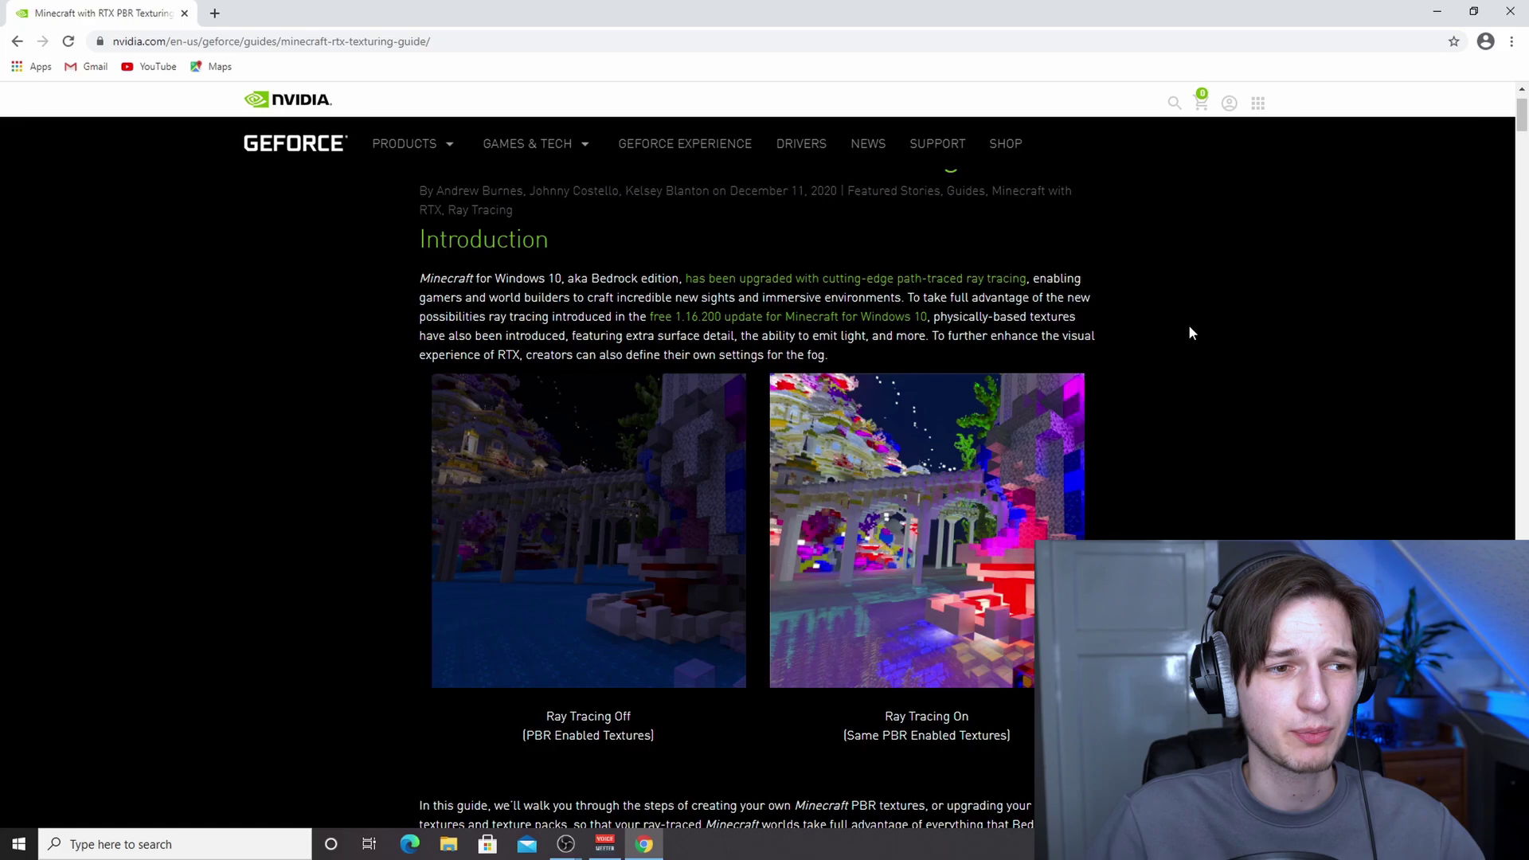
scroll(1190, 332, down, 8)
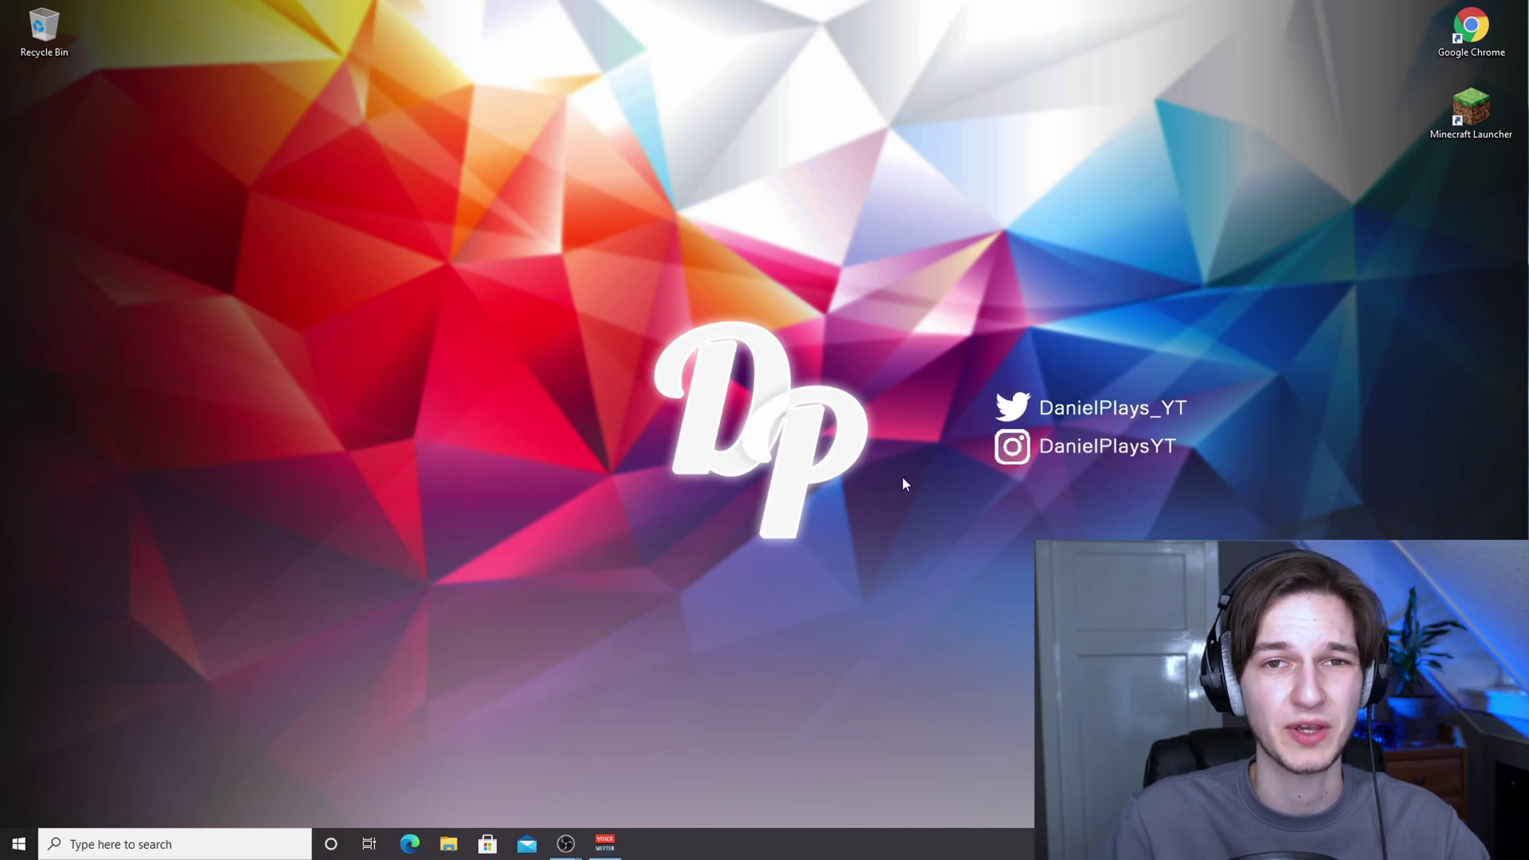
Step: Switch to Google Chrome, search for "vanilla rtx" and open the Vanilla RTX texture pack page on MCPEDL
double_click(1456, 35)
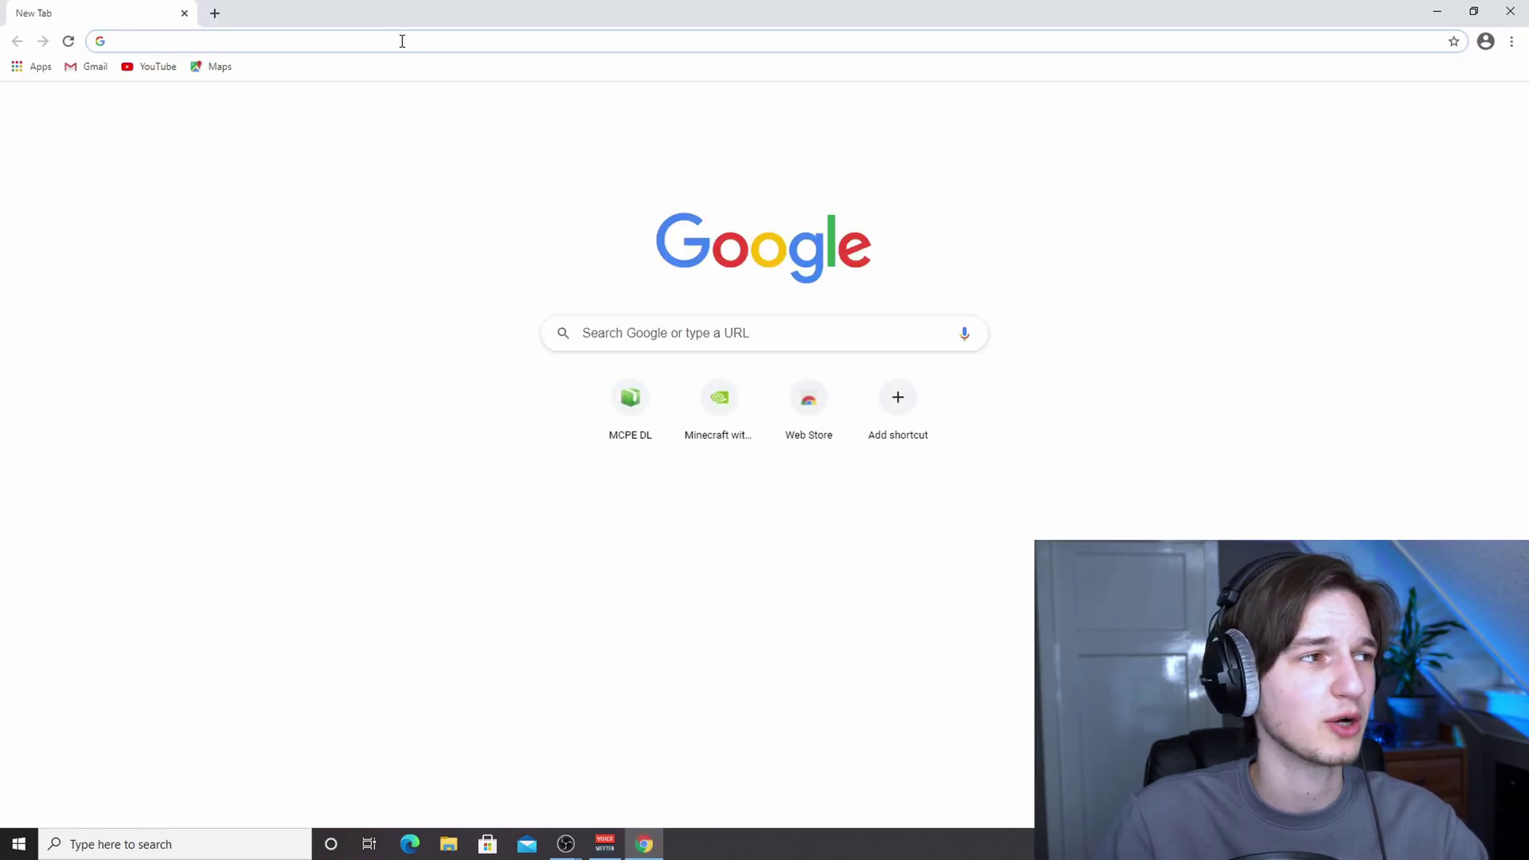
click(402, 41)
click(274, 73)
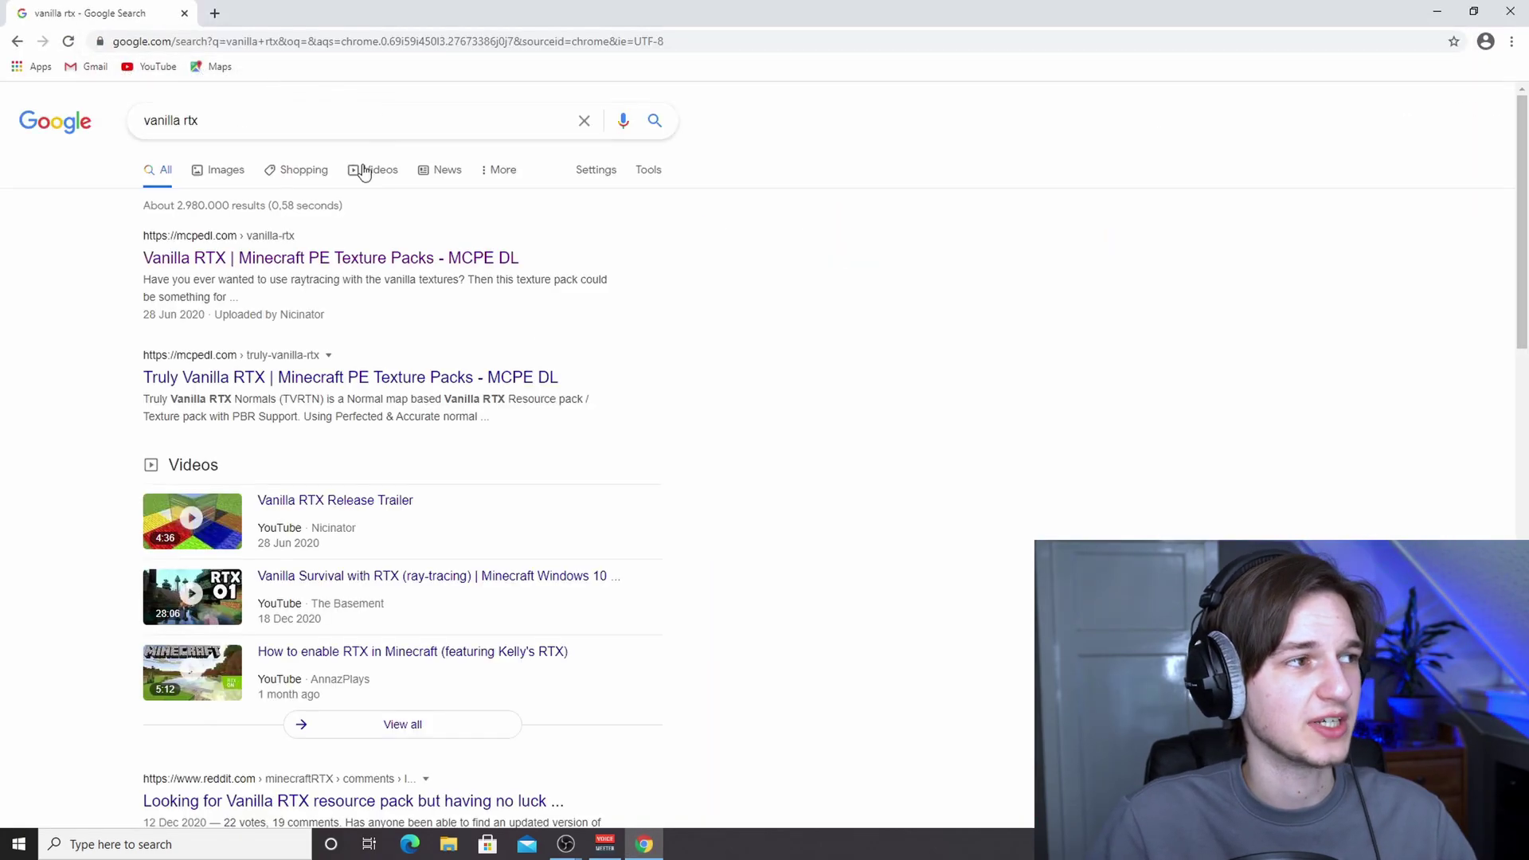
click(204, 258)
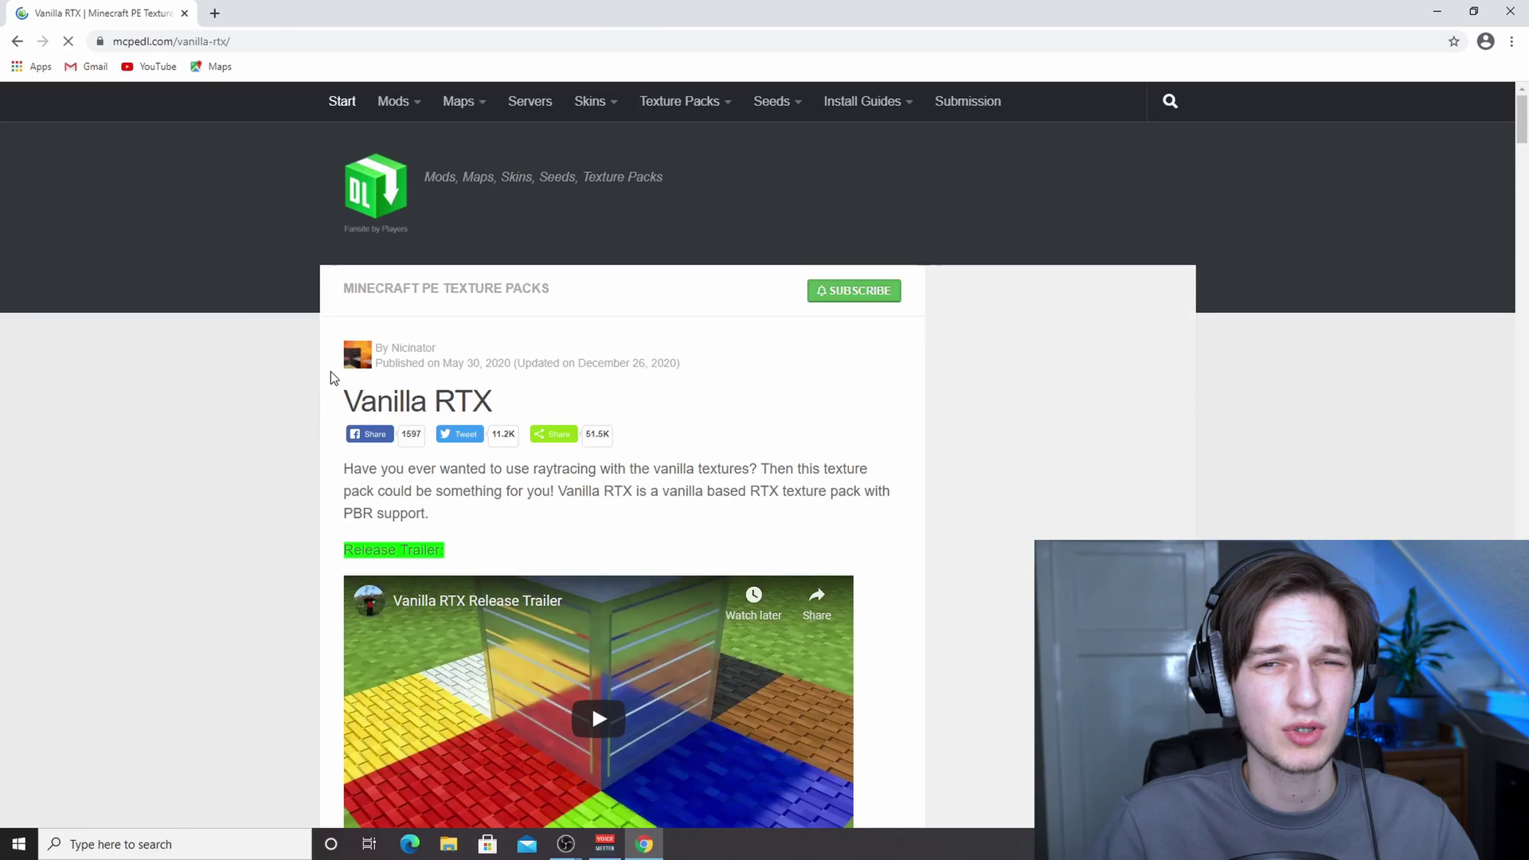
Step: Look through the trailers and sample screenshots on the Vanilla RTX texture pack page
scroll(331, 371, down, 3)
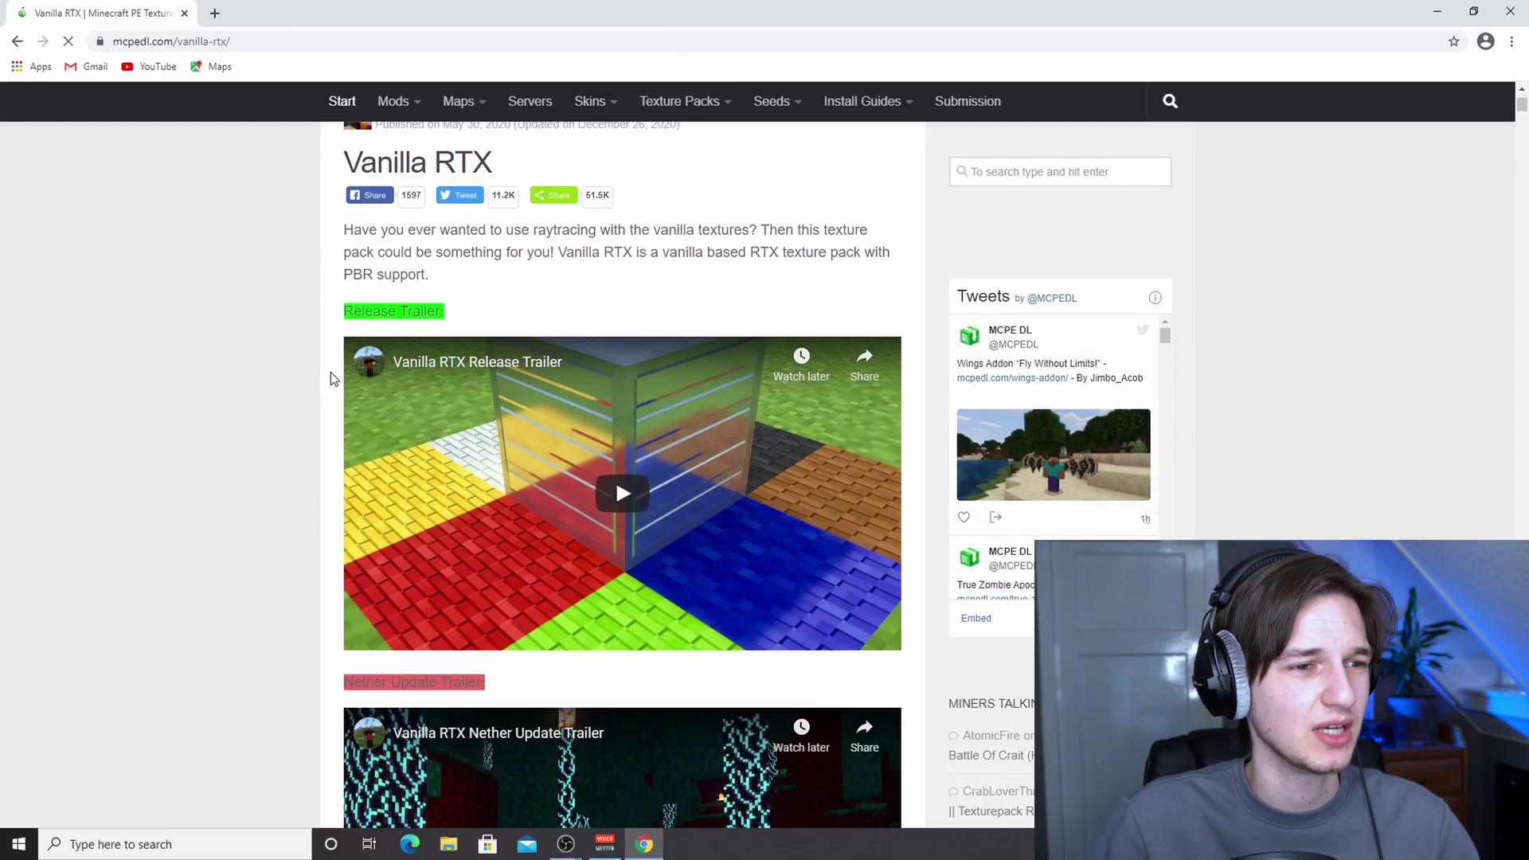
scroll(331, 371, down, 5)
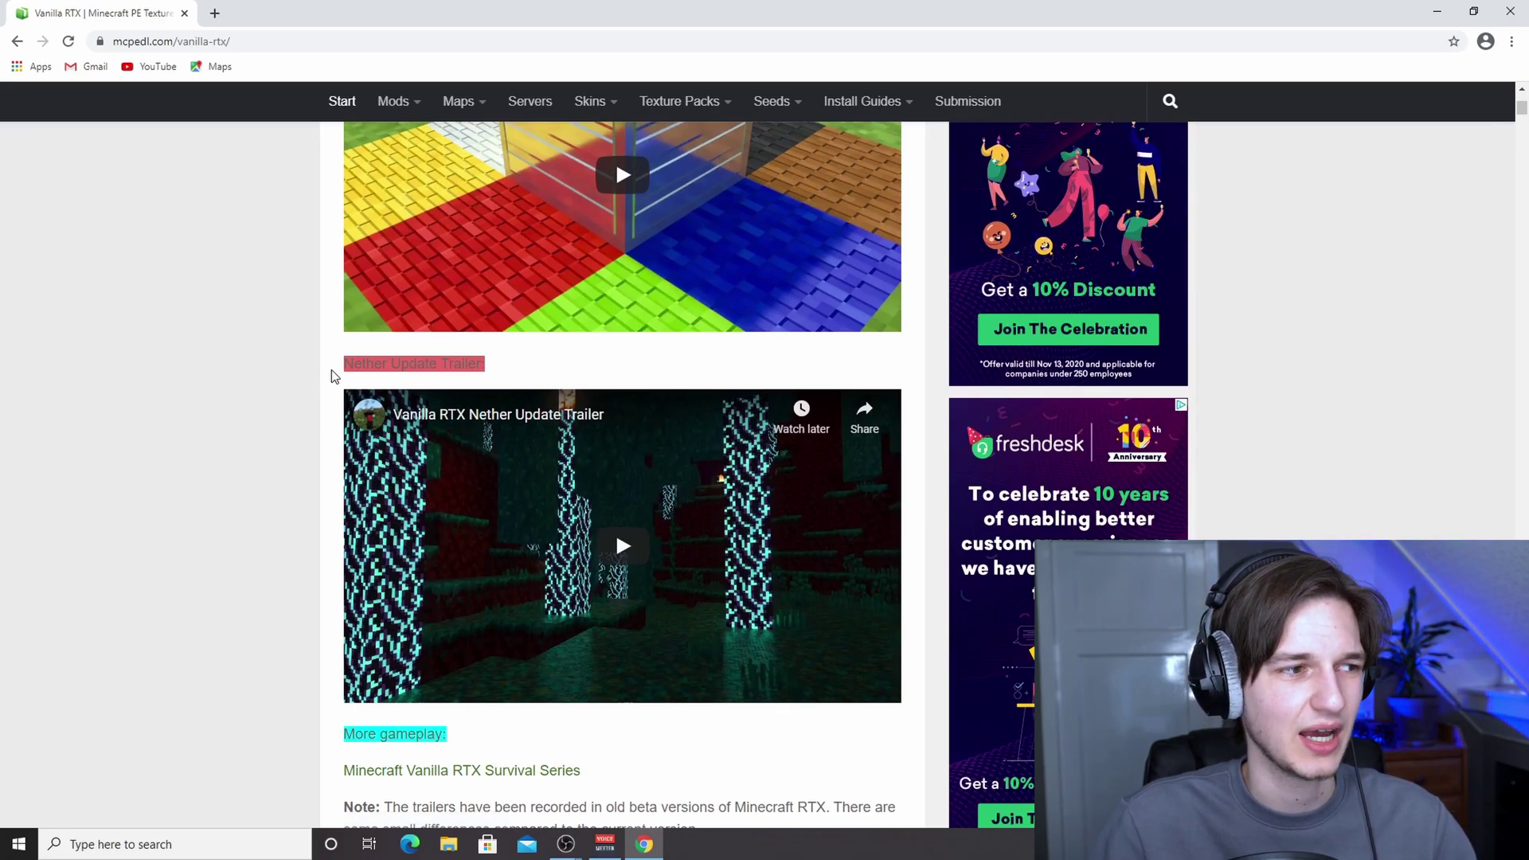
scroll(333, 361, up, 4)
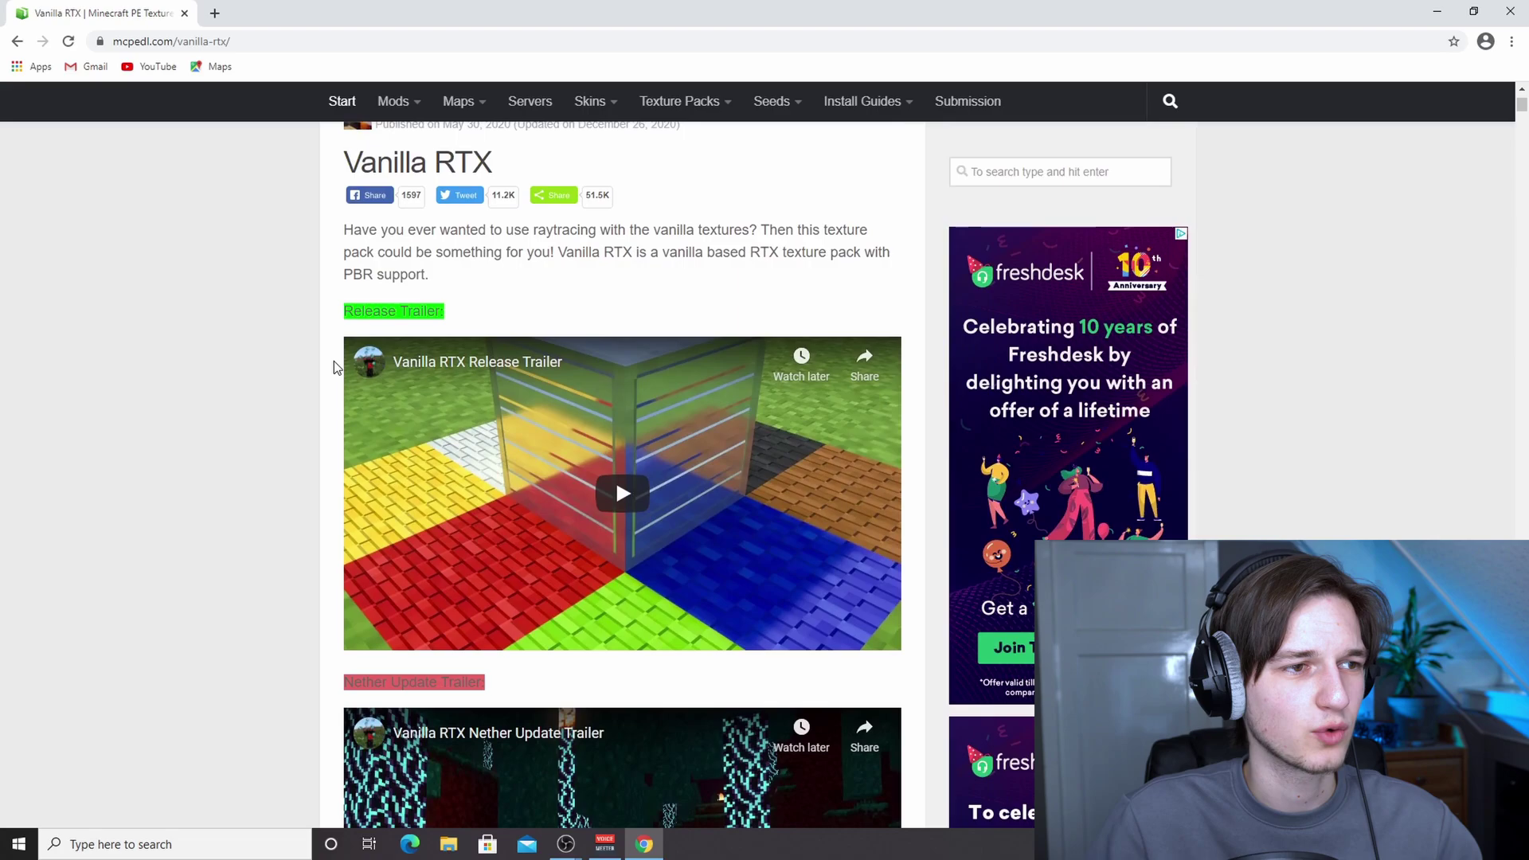
scroll(334, 368, down, 1)
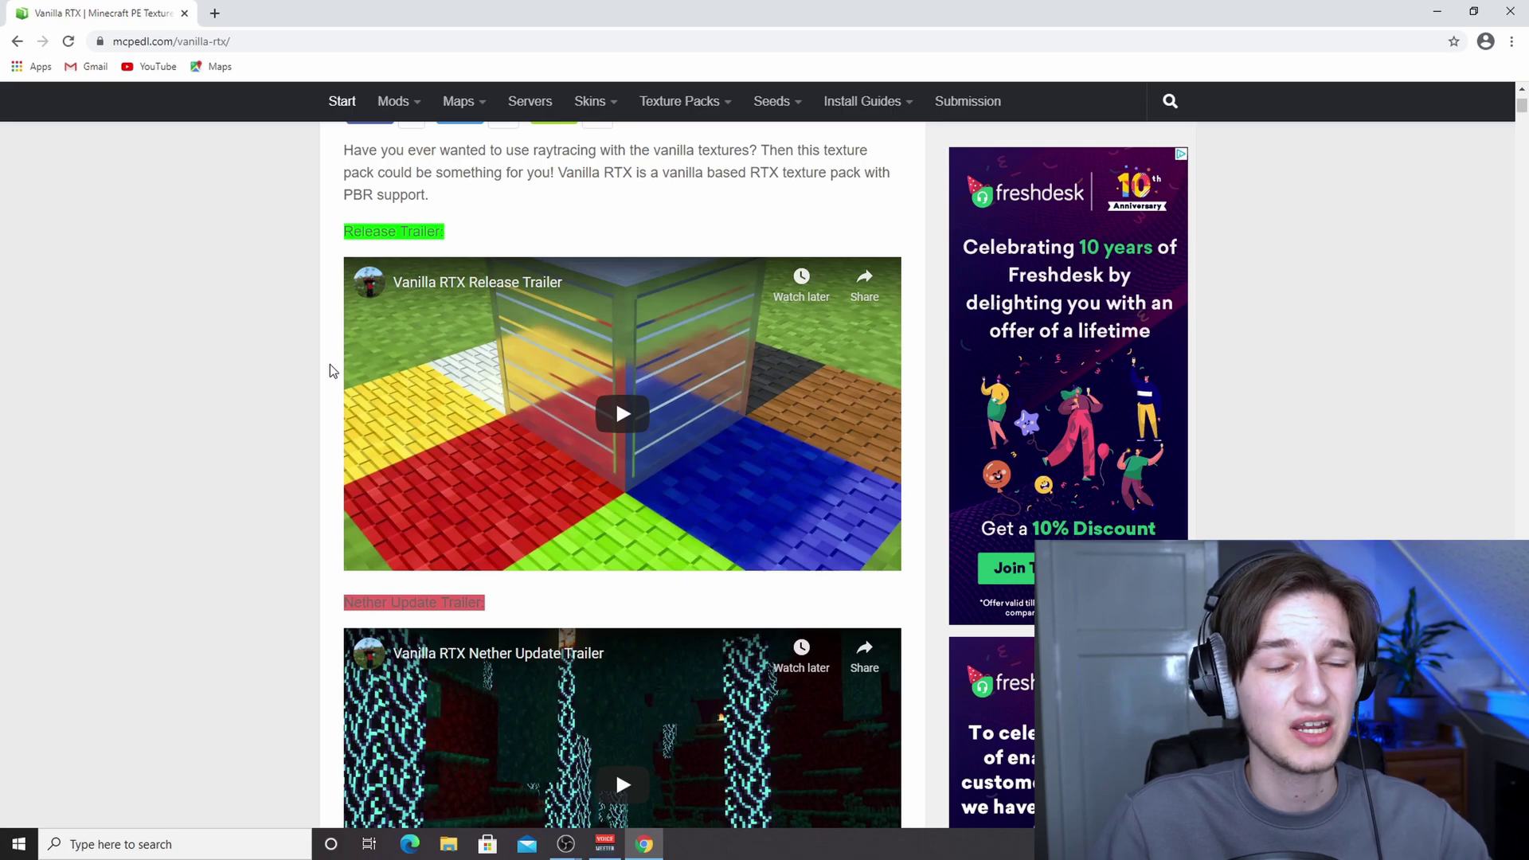
scroll(330, 365, up, 2)
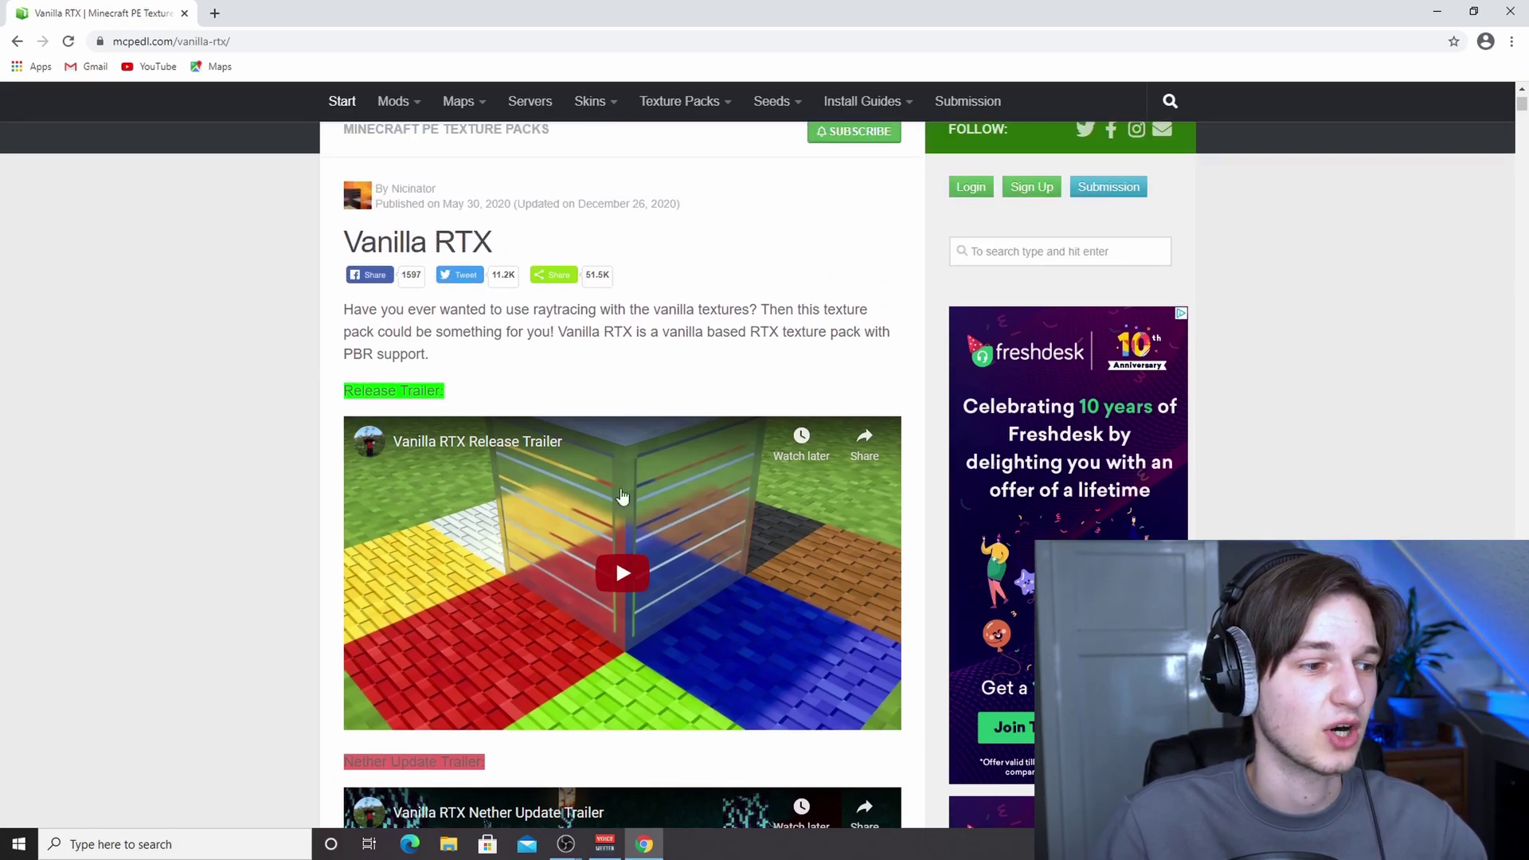
scroll(641, 382, down, 9)
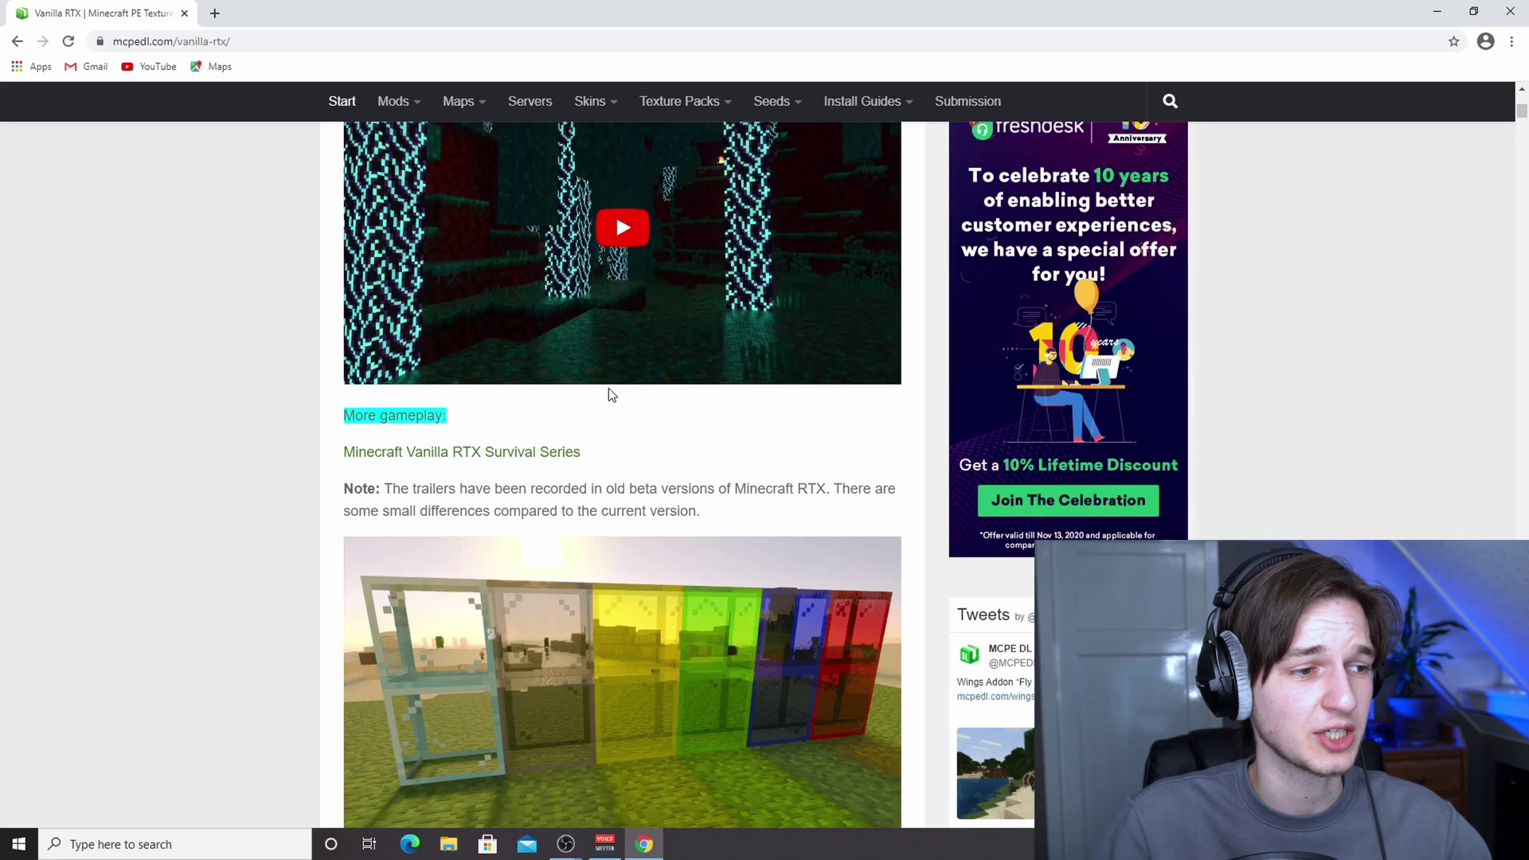
scroll(578, 374, down, 15)
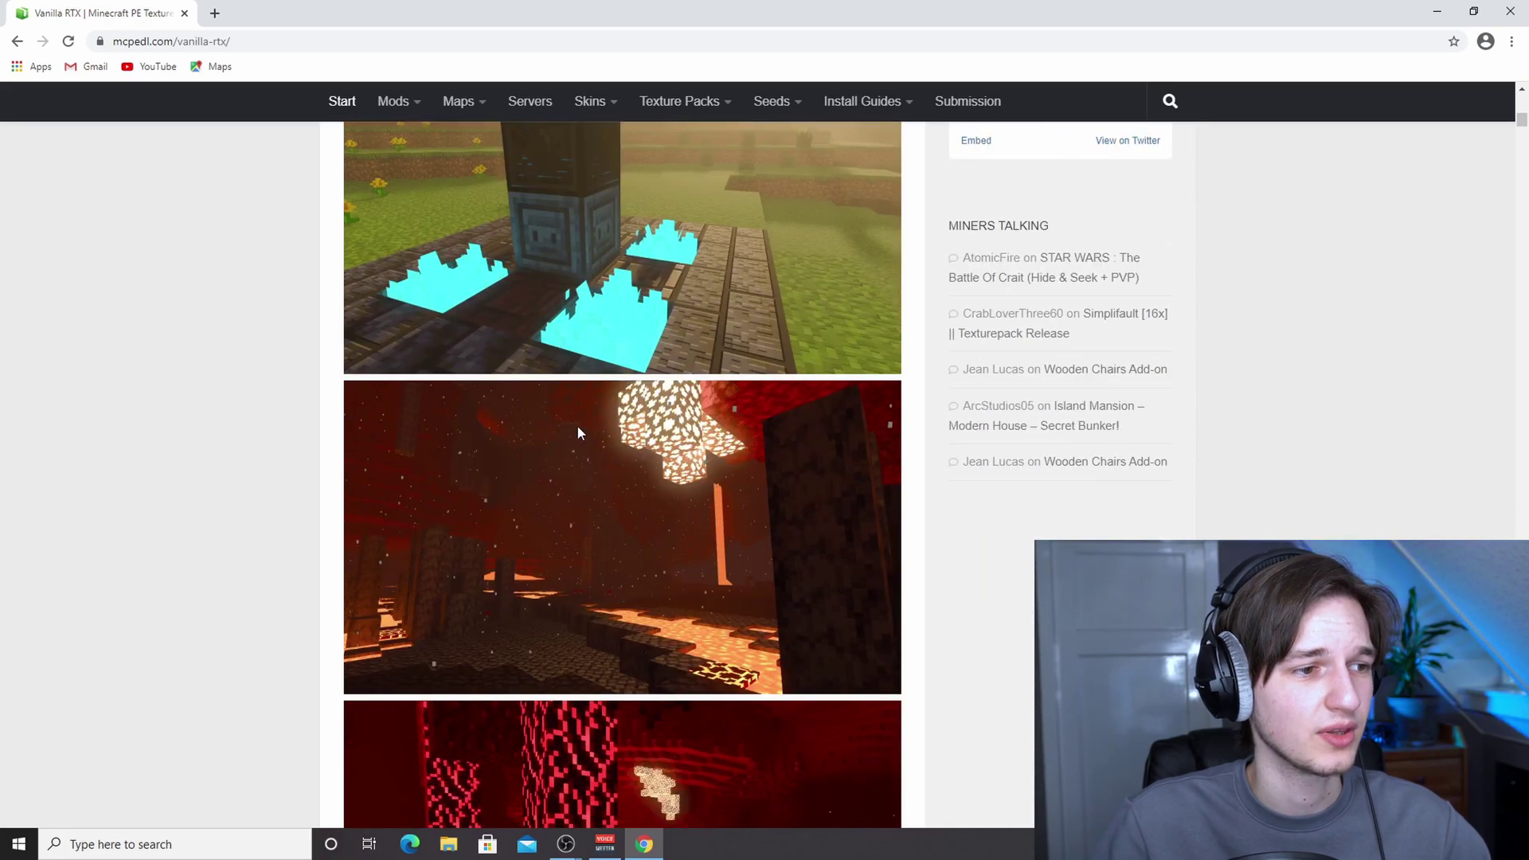
scroll(580, 429, down, 8)
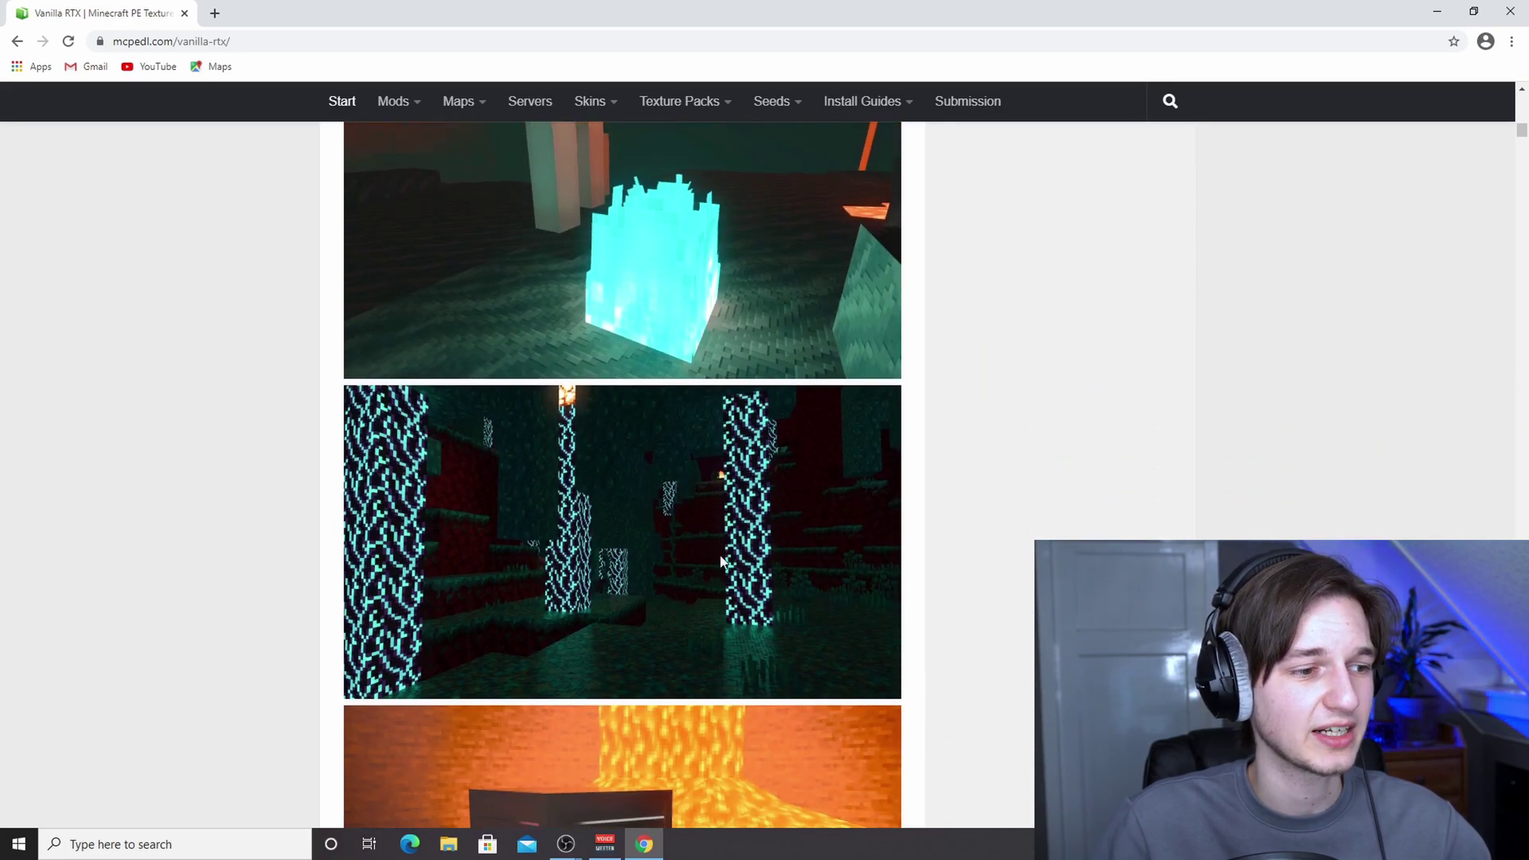
scroll(558, 495, down, 7)
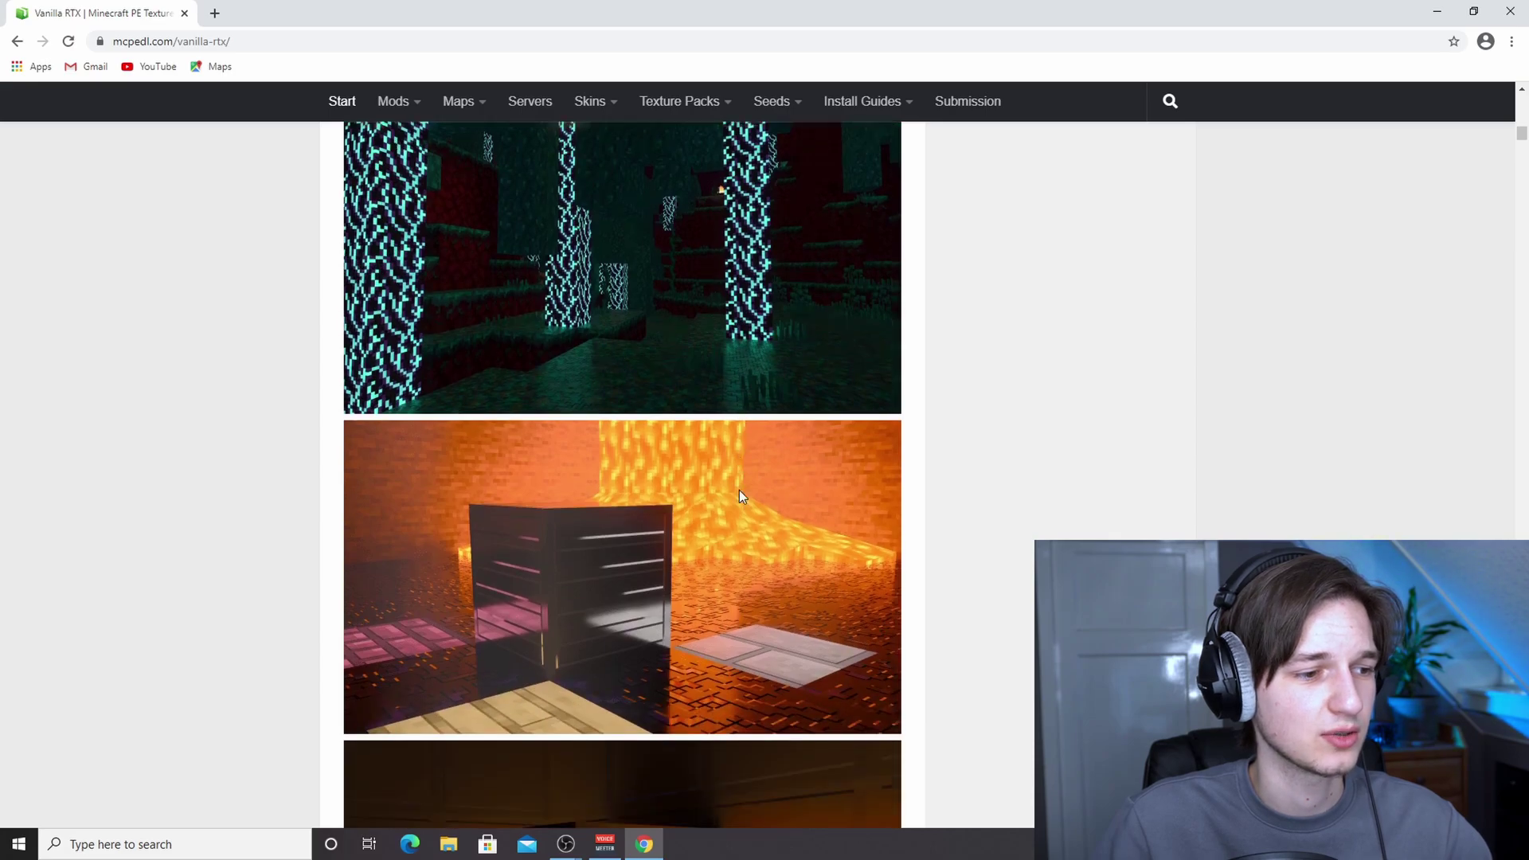
scroll(661, 287, up, 2)
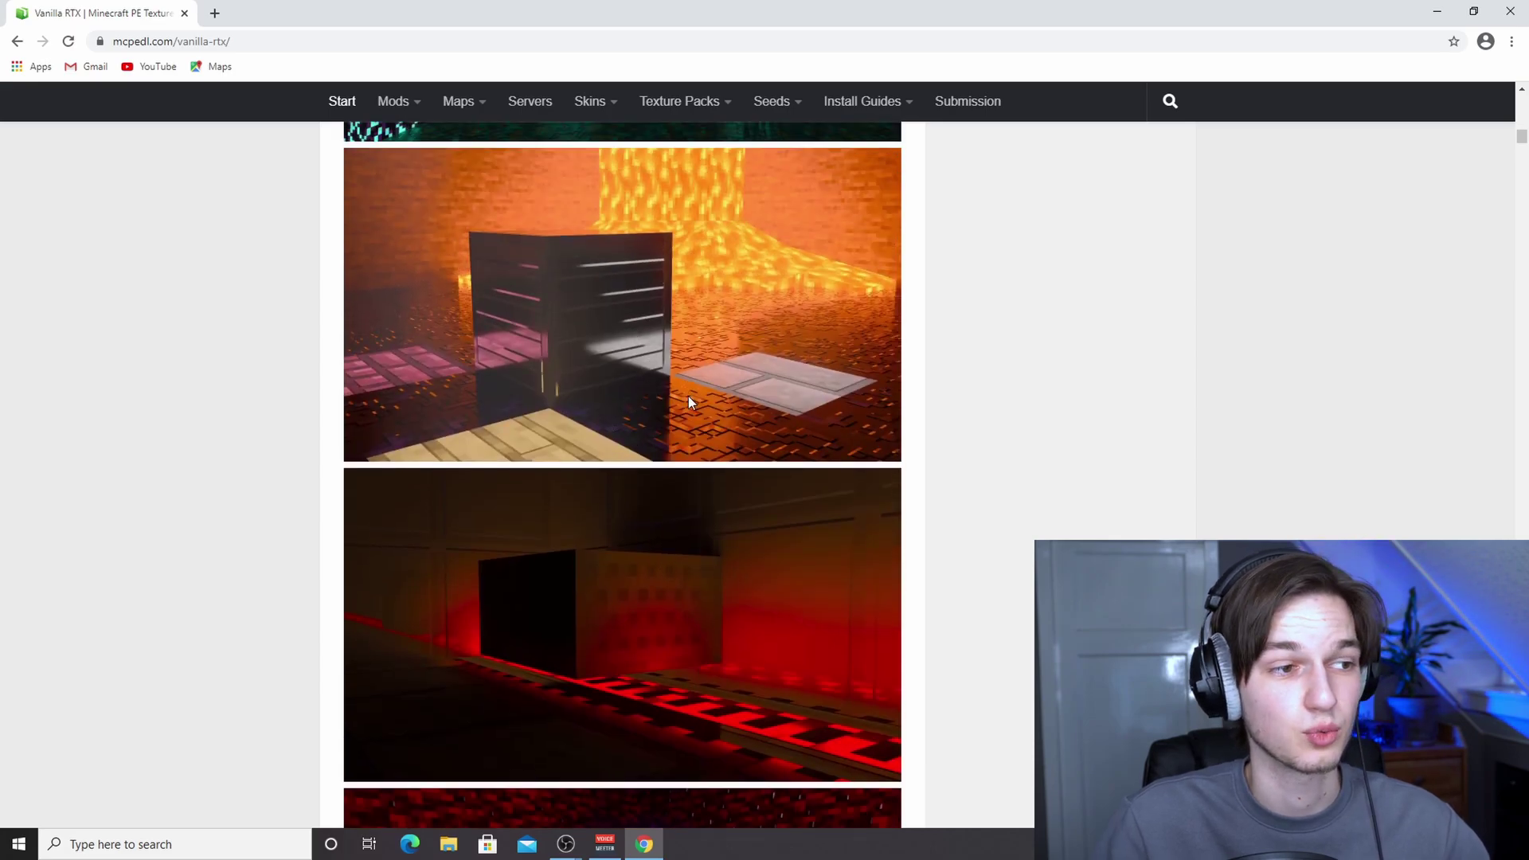
scroll(685, 398, down, 9)
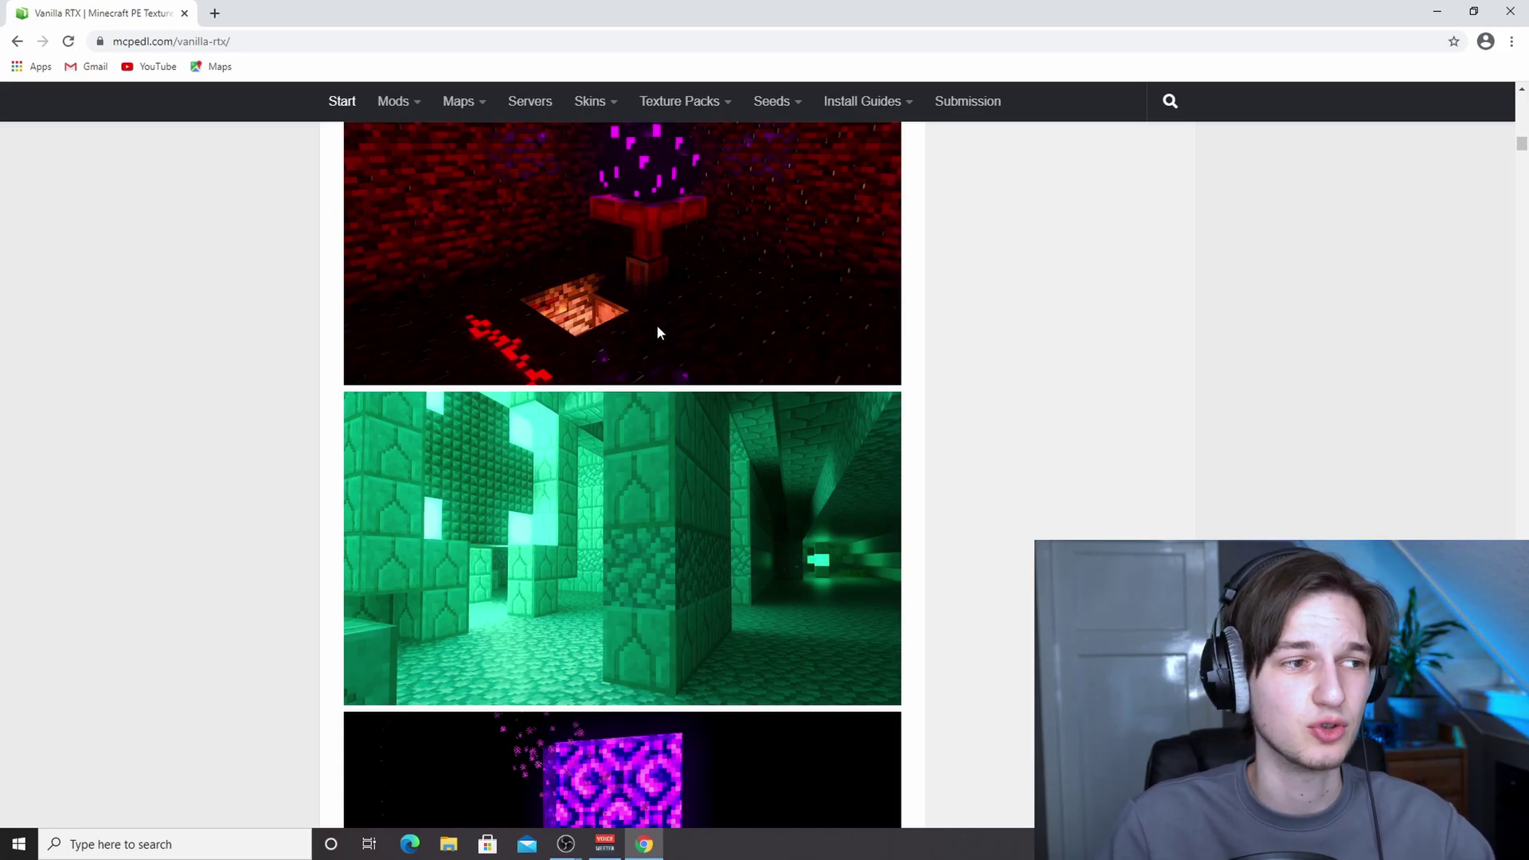
scroll(658, 330, down, 4)
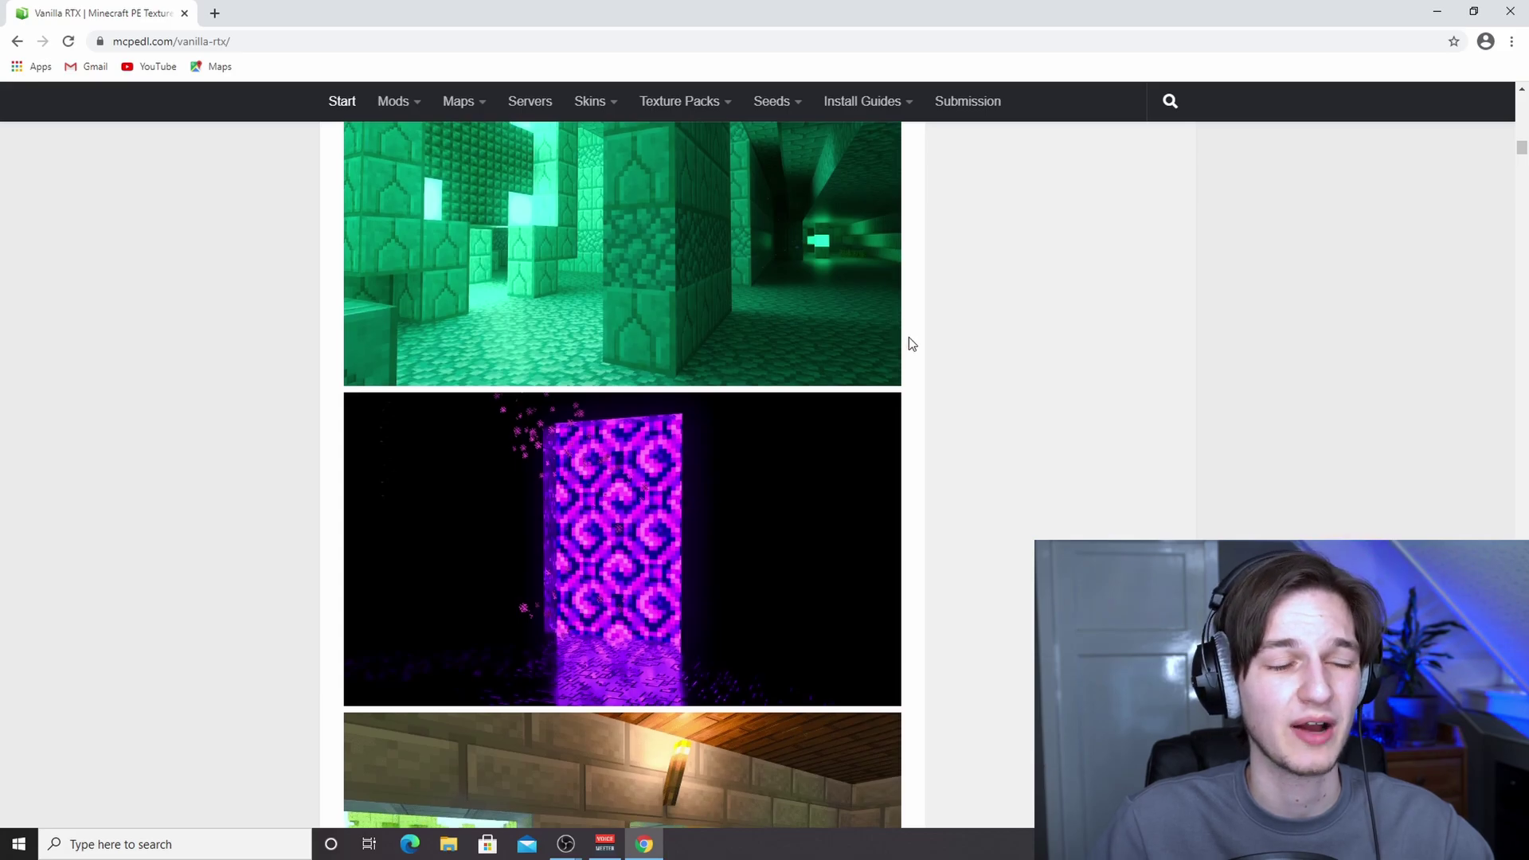
scroll(909, 337, down, 8)
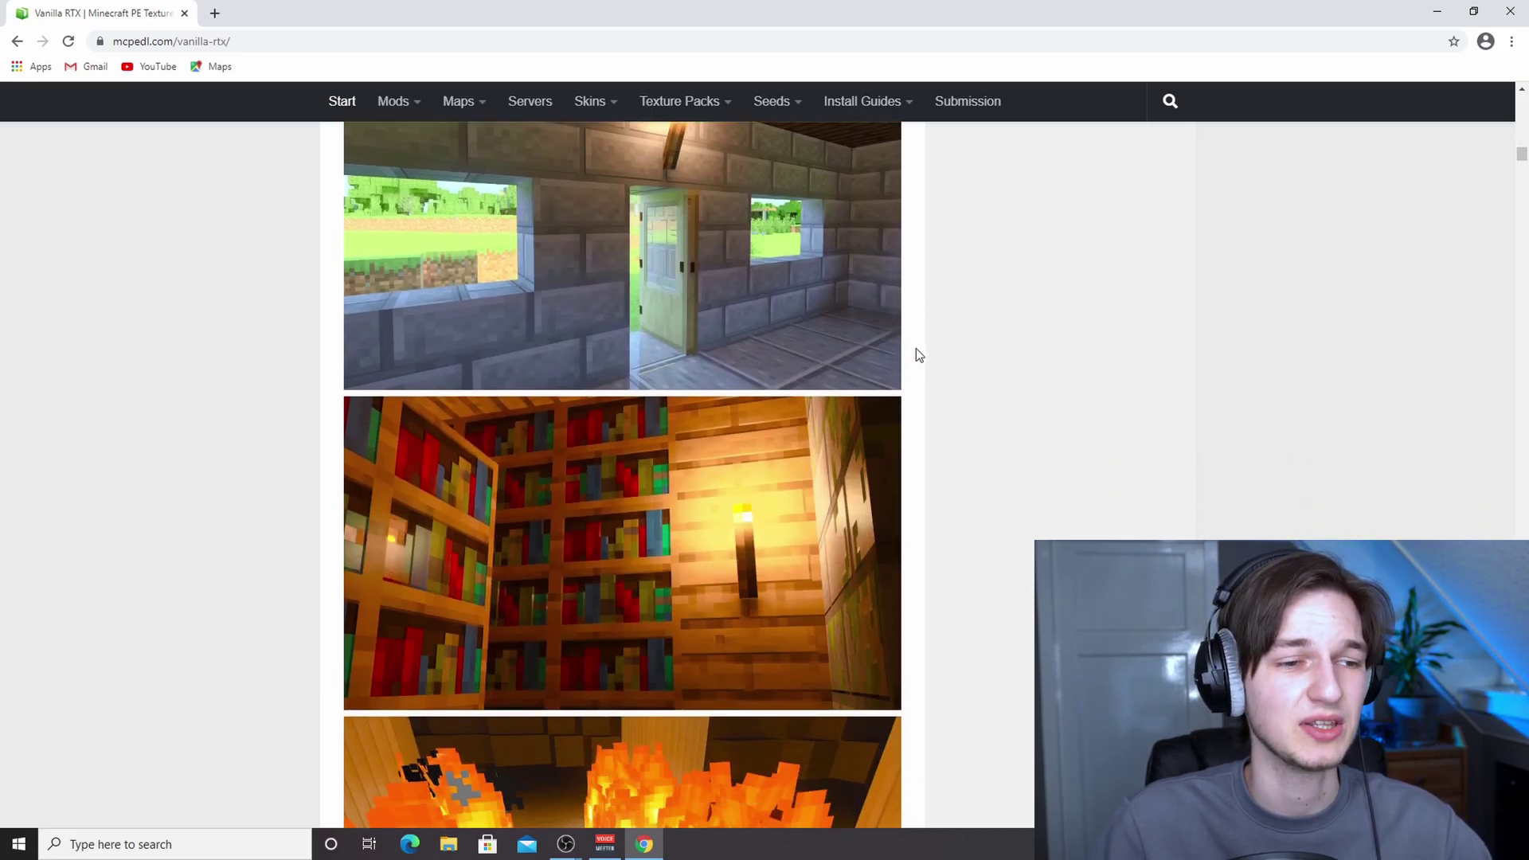
scroll(917, 355, down, 9)
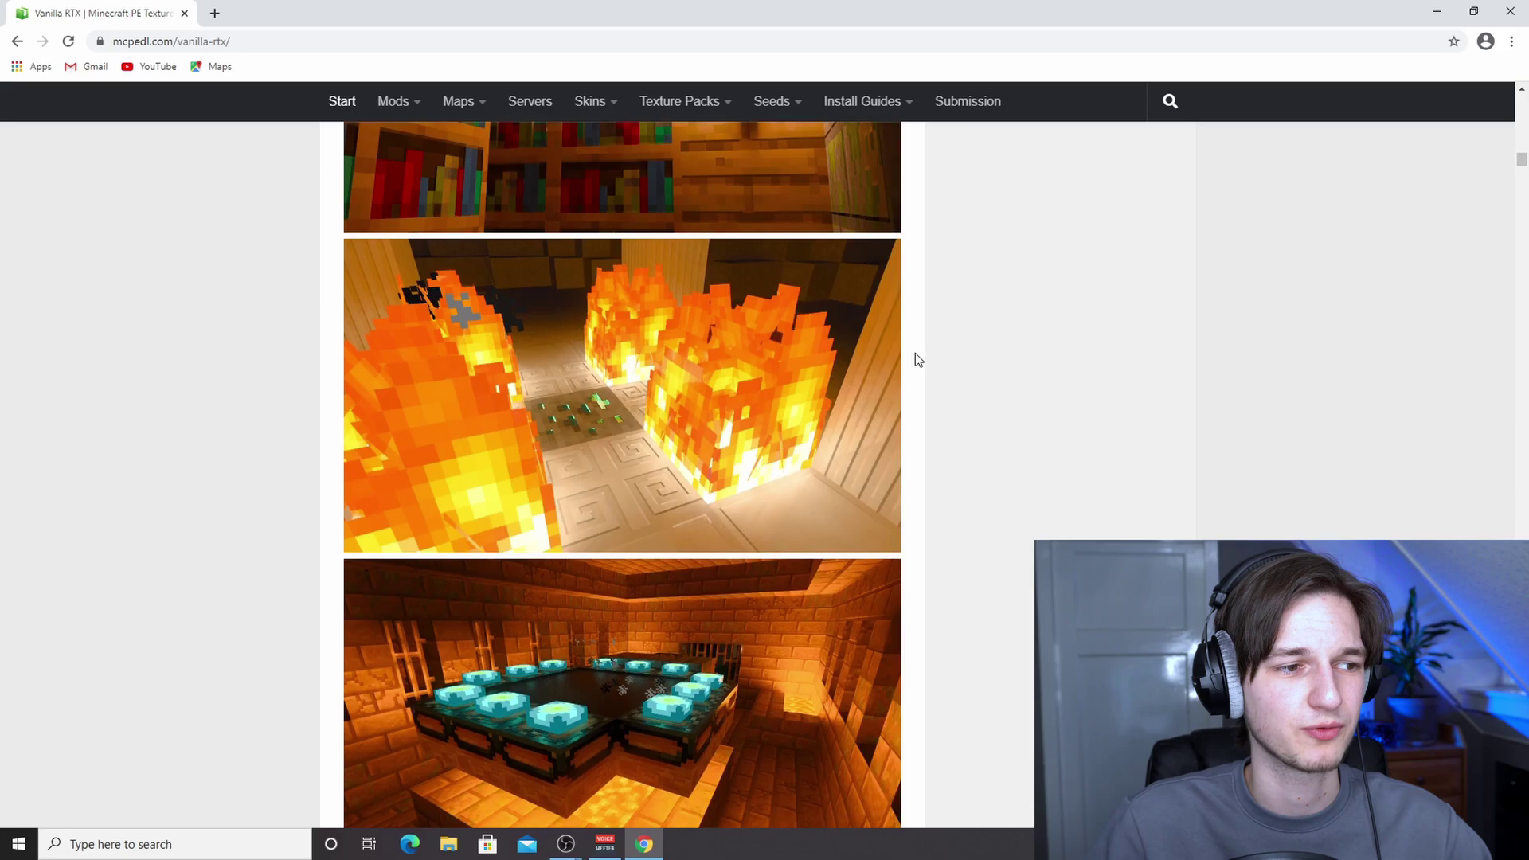
scroll(915, 358, down, 3)
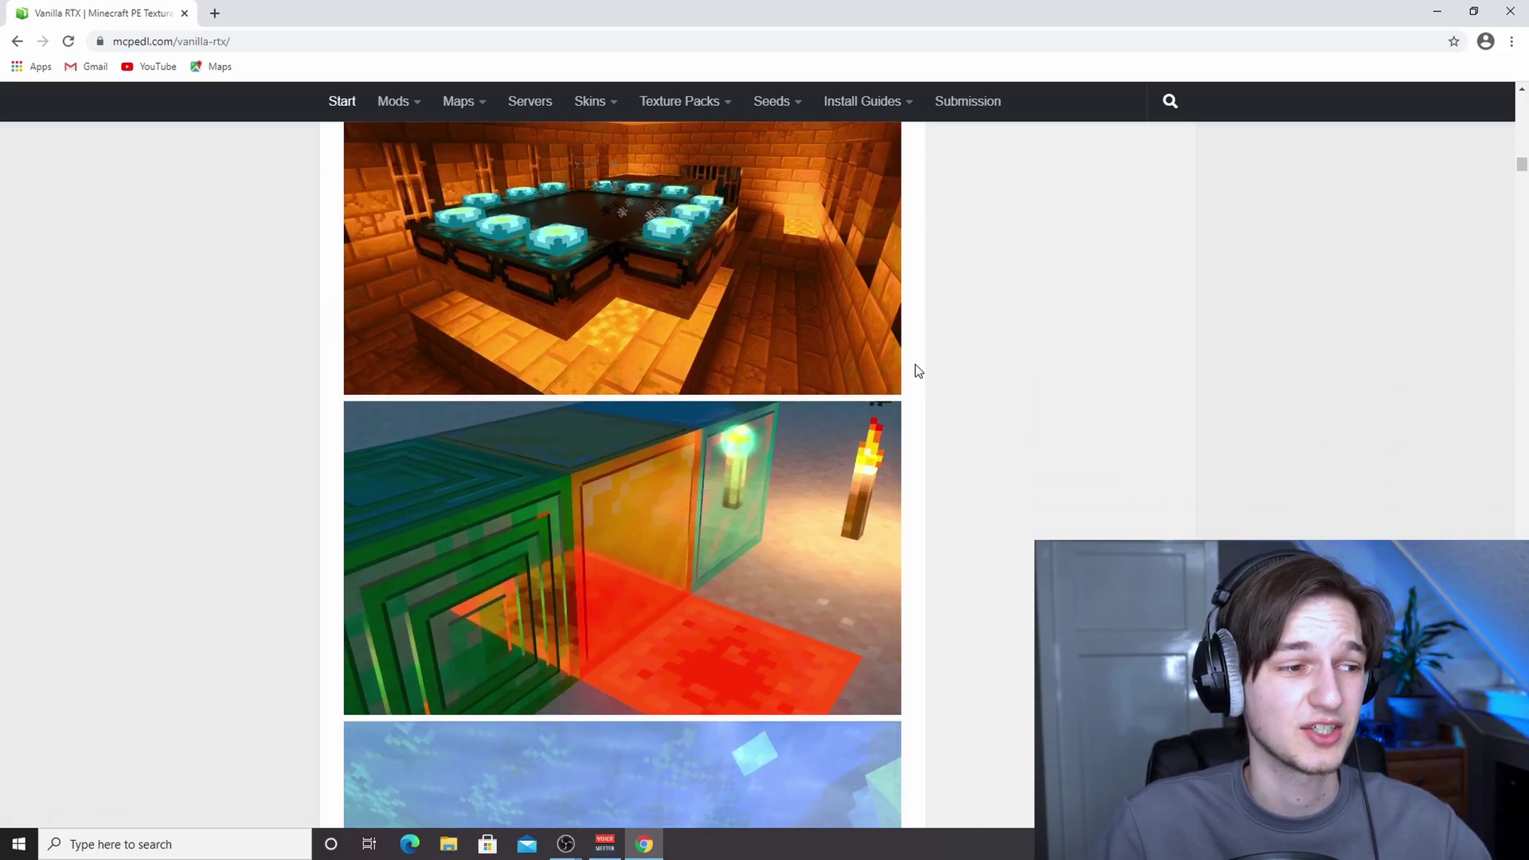
scroll(915, 364, down, 4)
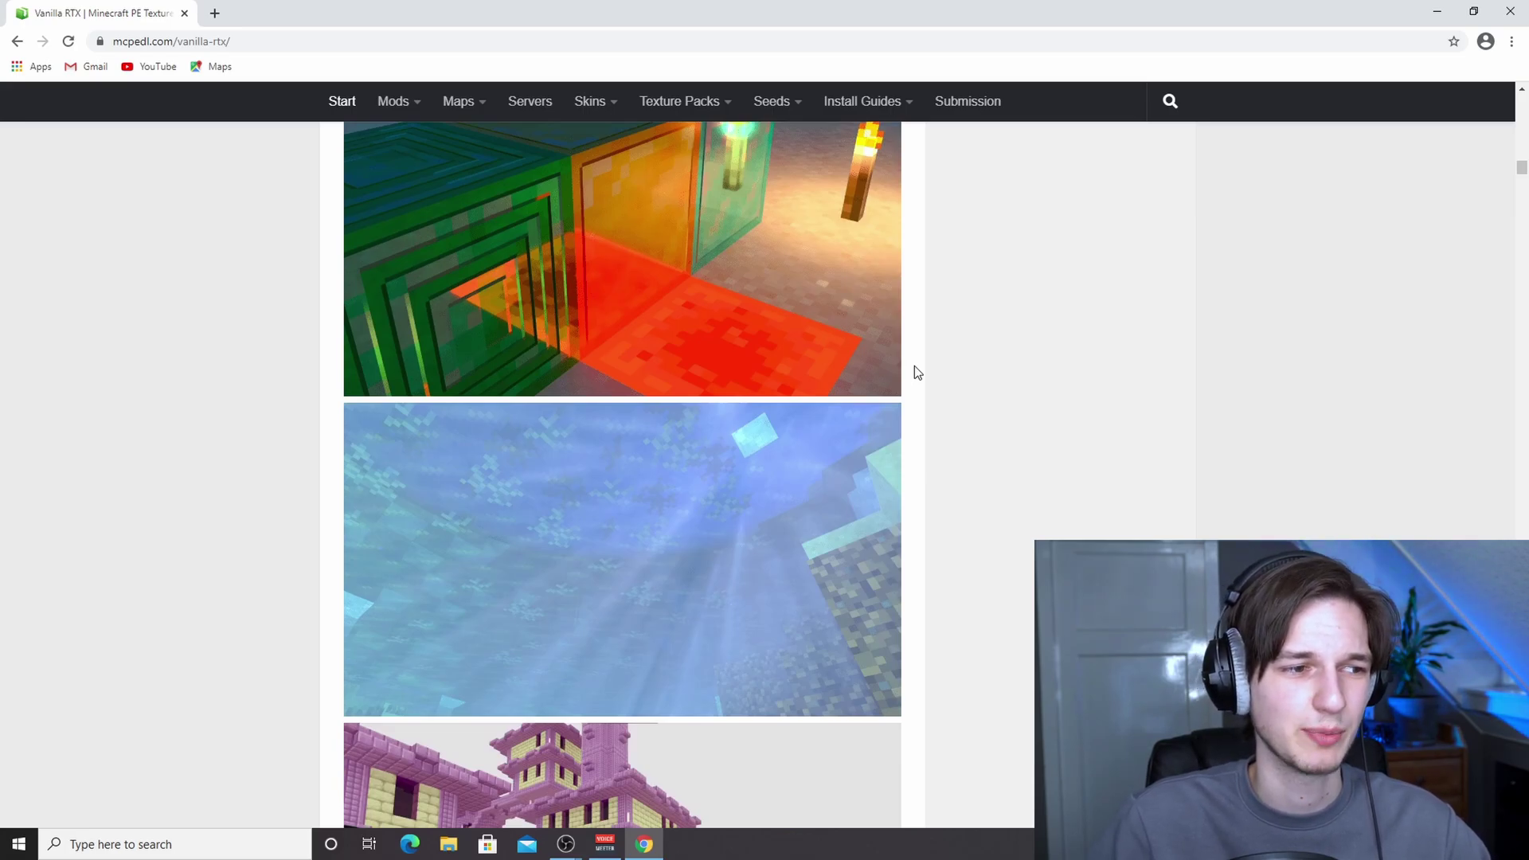
scroll(916, 374, down, 2)
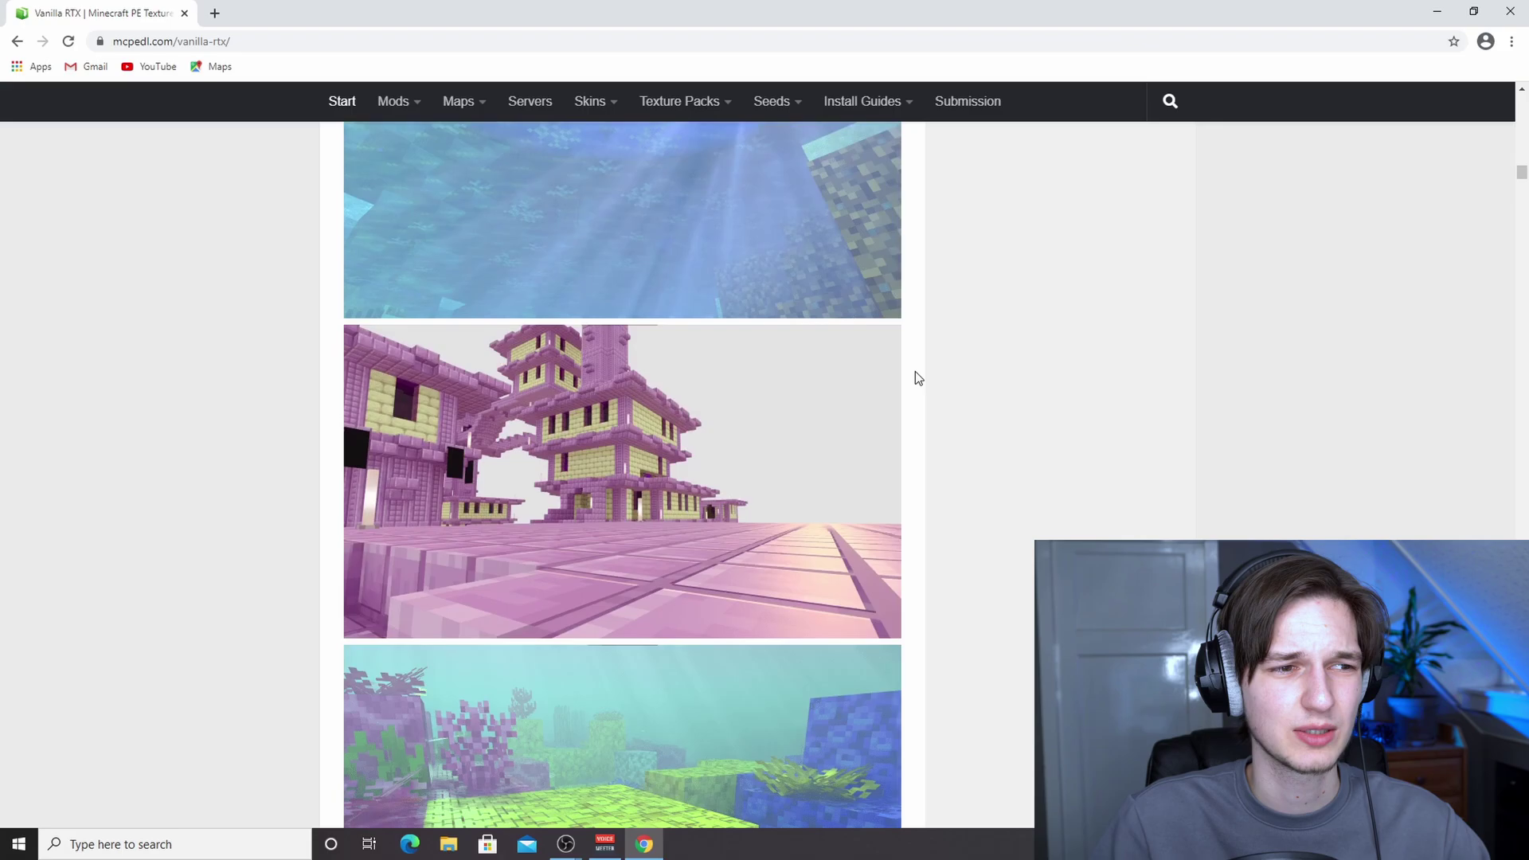
Step: Review the pack's addon comparisons, known issues, changelog and system requirements
scroll(916, 373, down, 8)
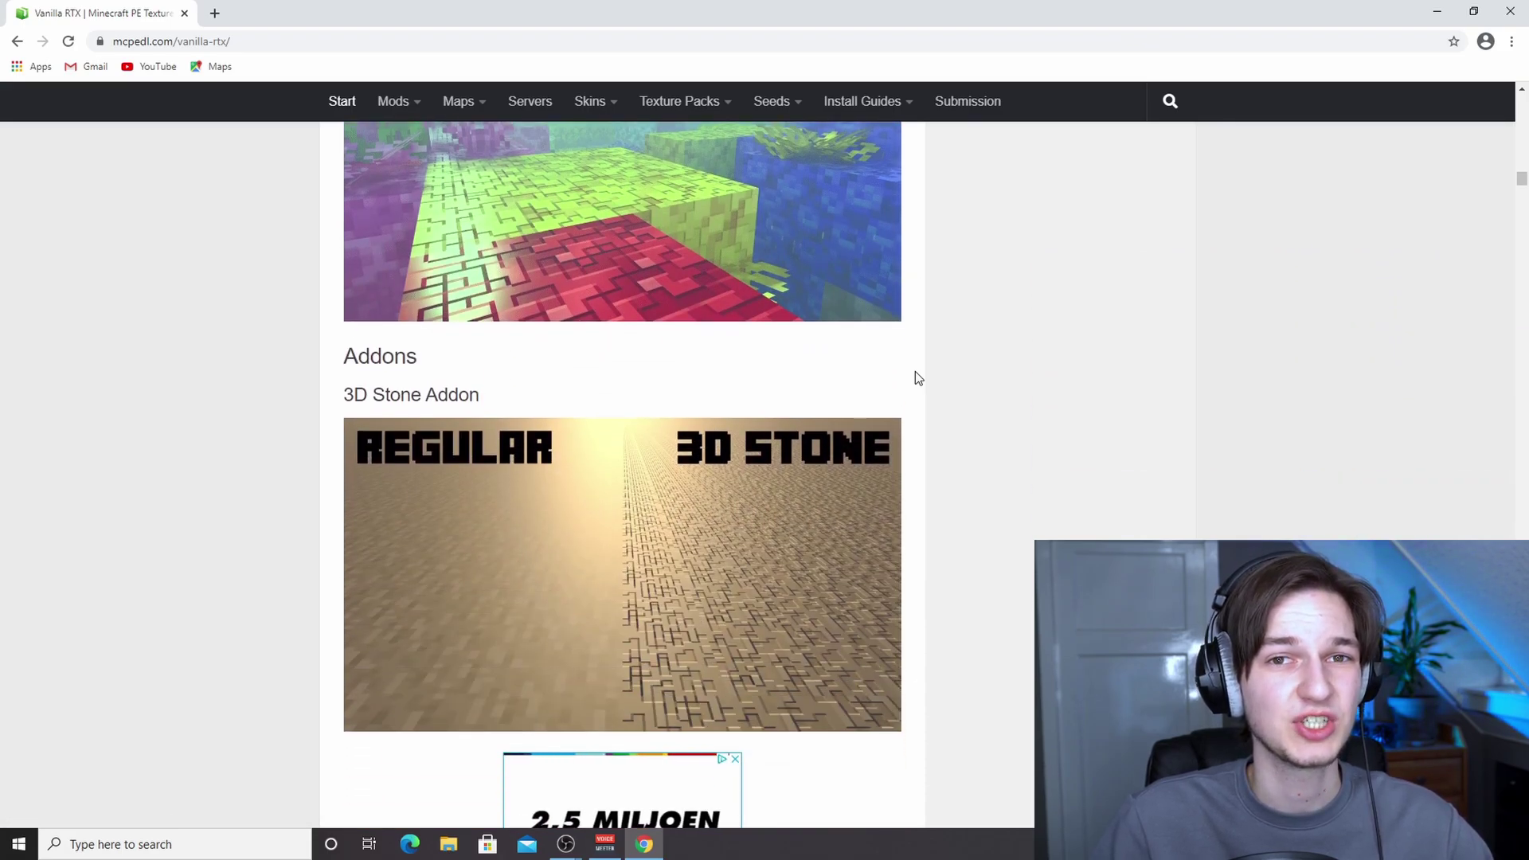
scroll(917, 377, down, 4)
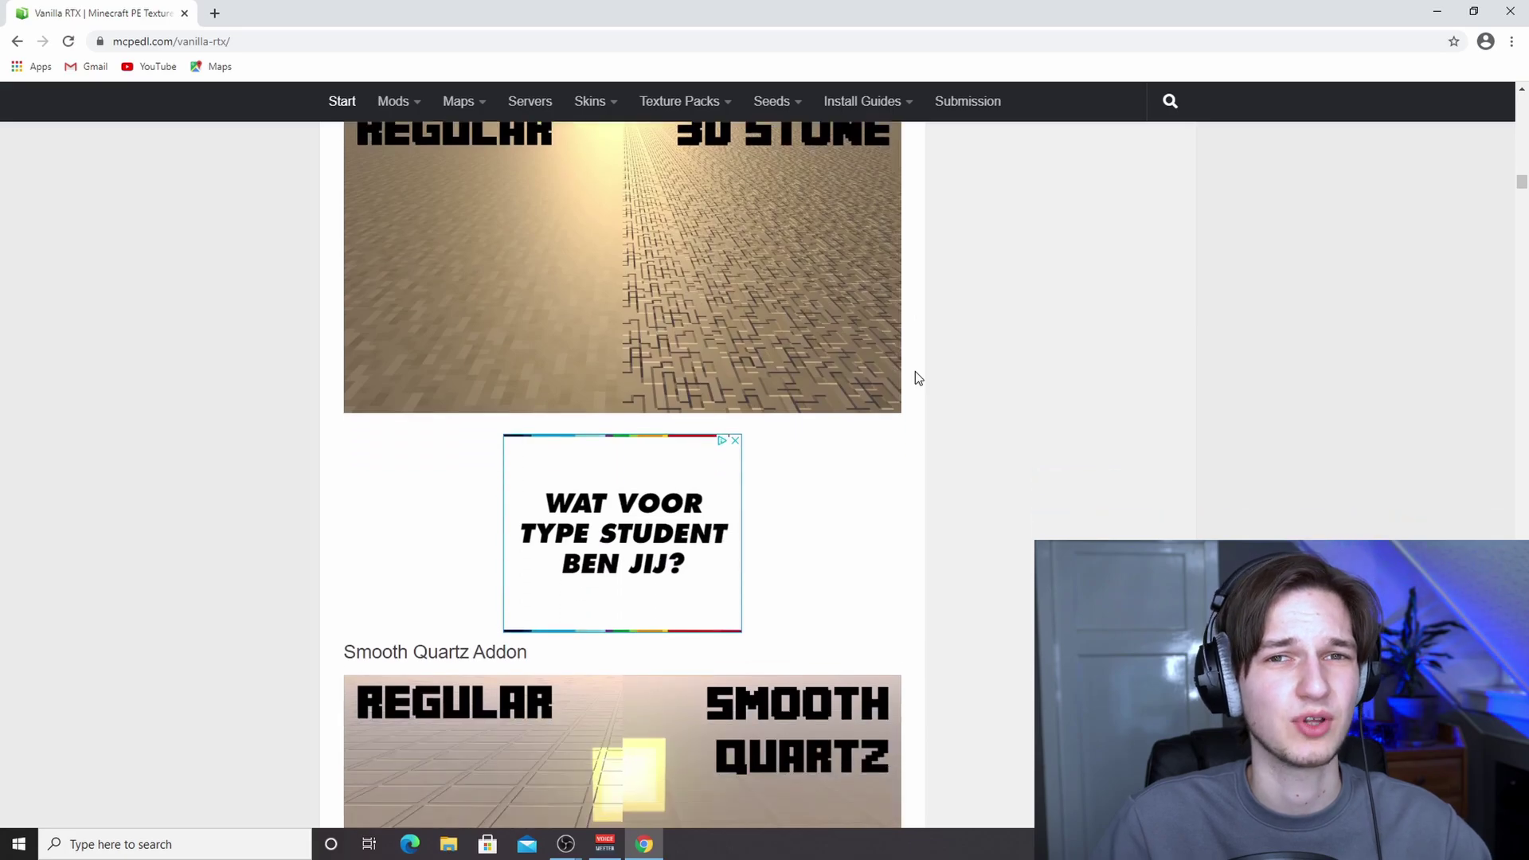
scroll(915, 371, down, 2)
scroll(915, 371, down, 5)
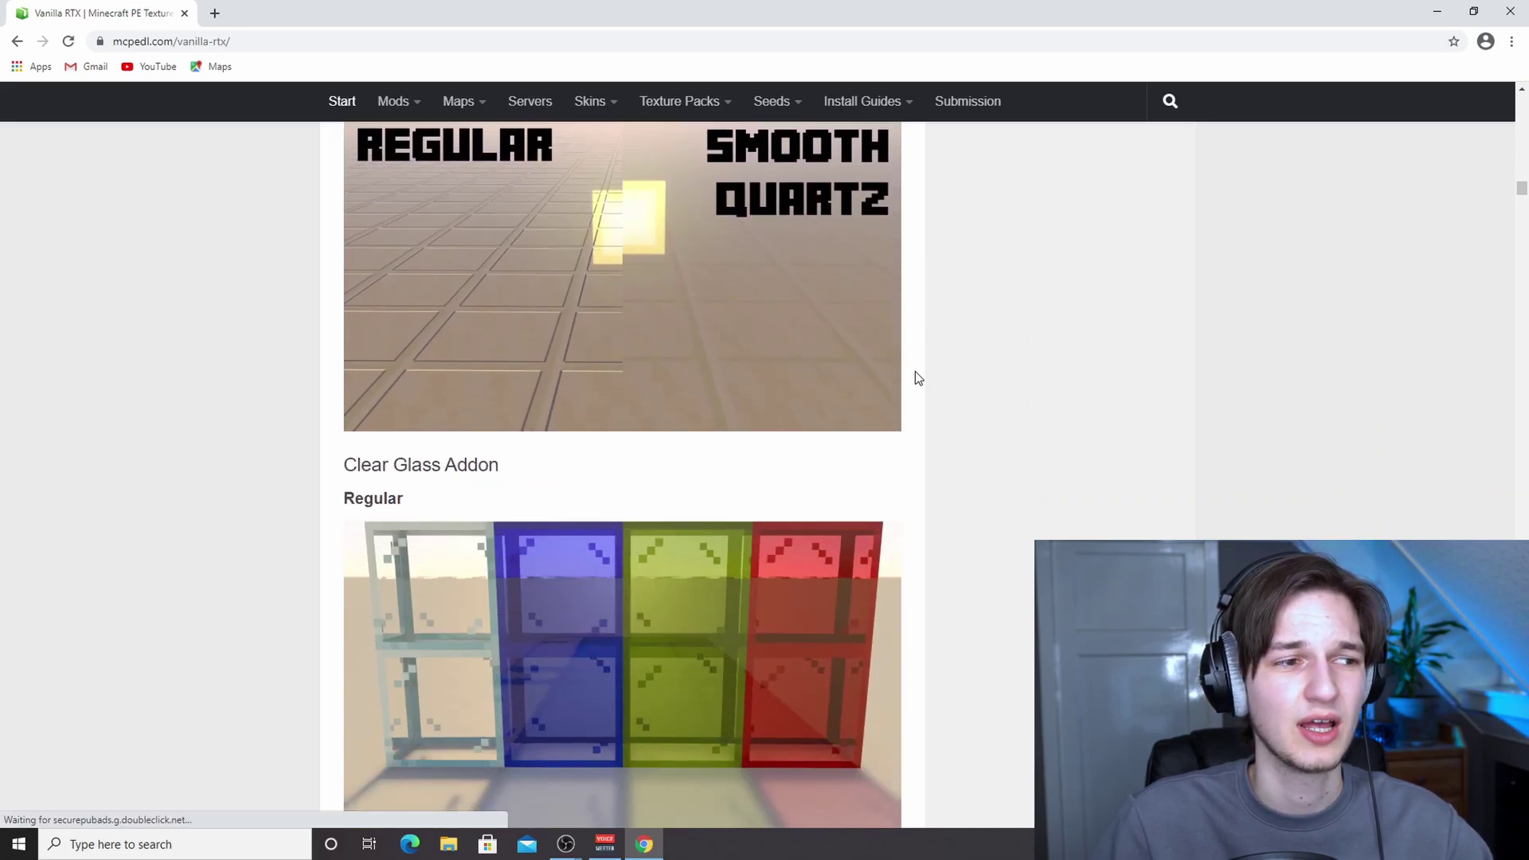
scroll(915, 372, down, 4)
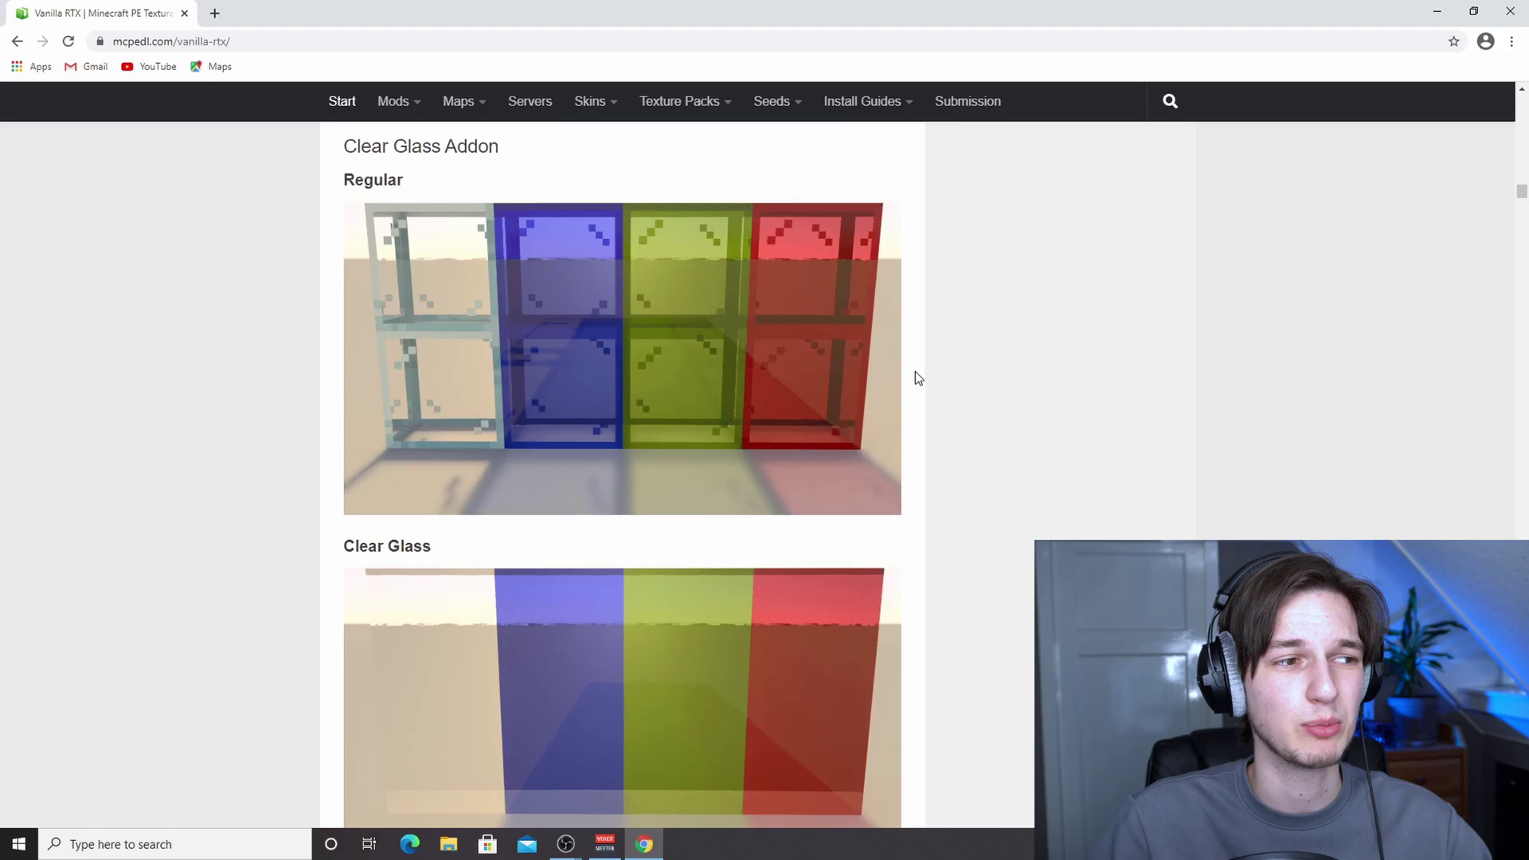
scroll(914, 371, down, 9)
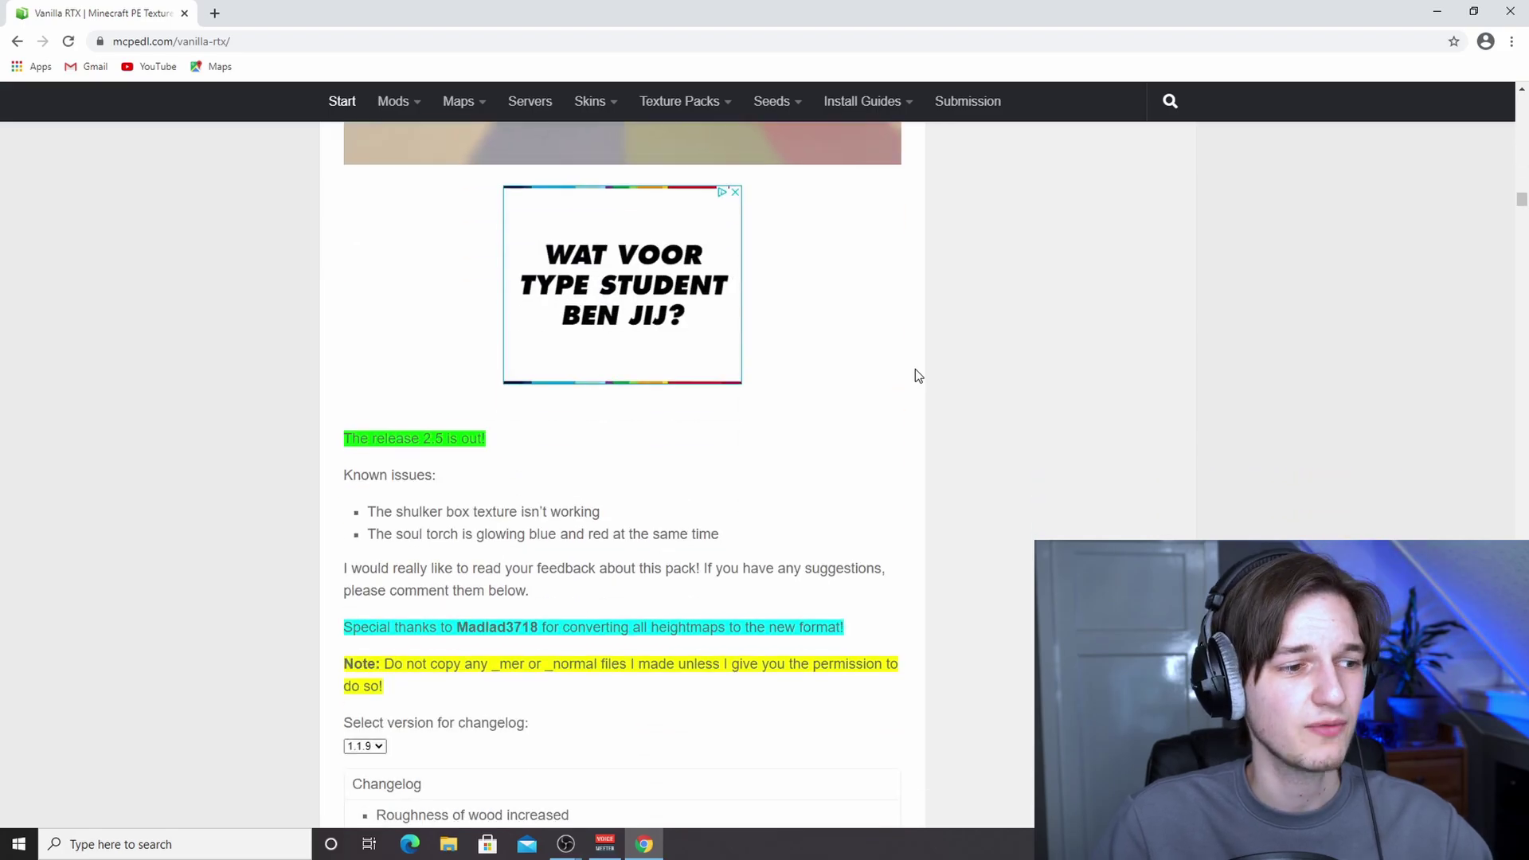
scroll(915, 371, down, 4)
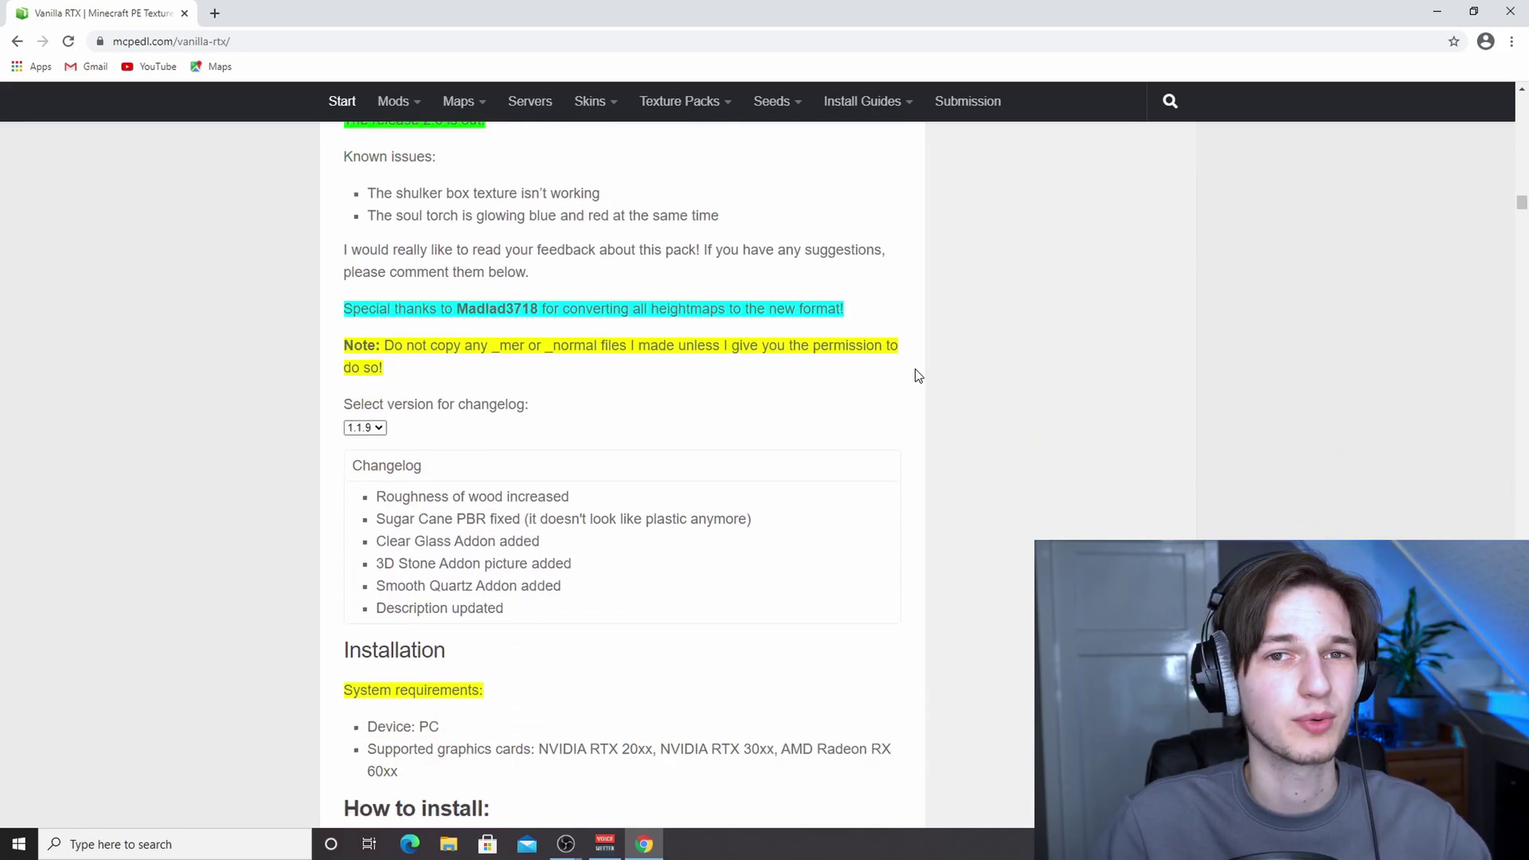
scroll(915, 373, down, 3)
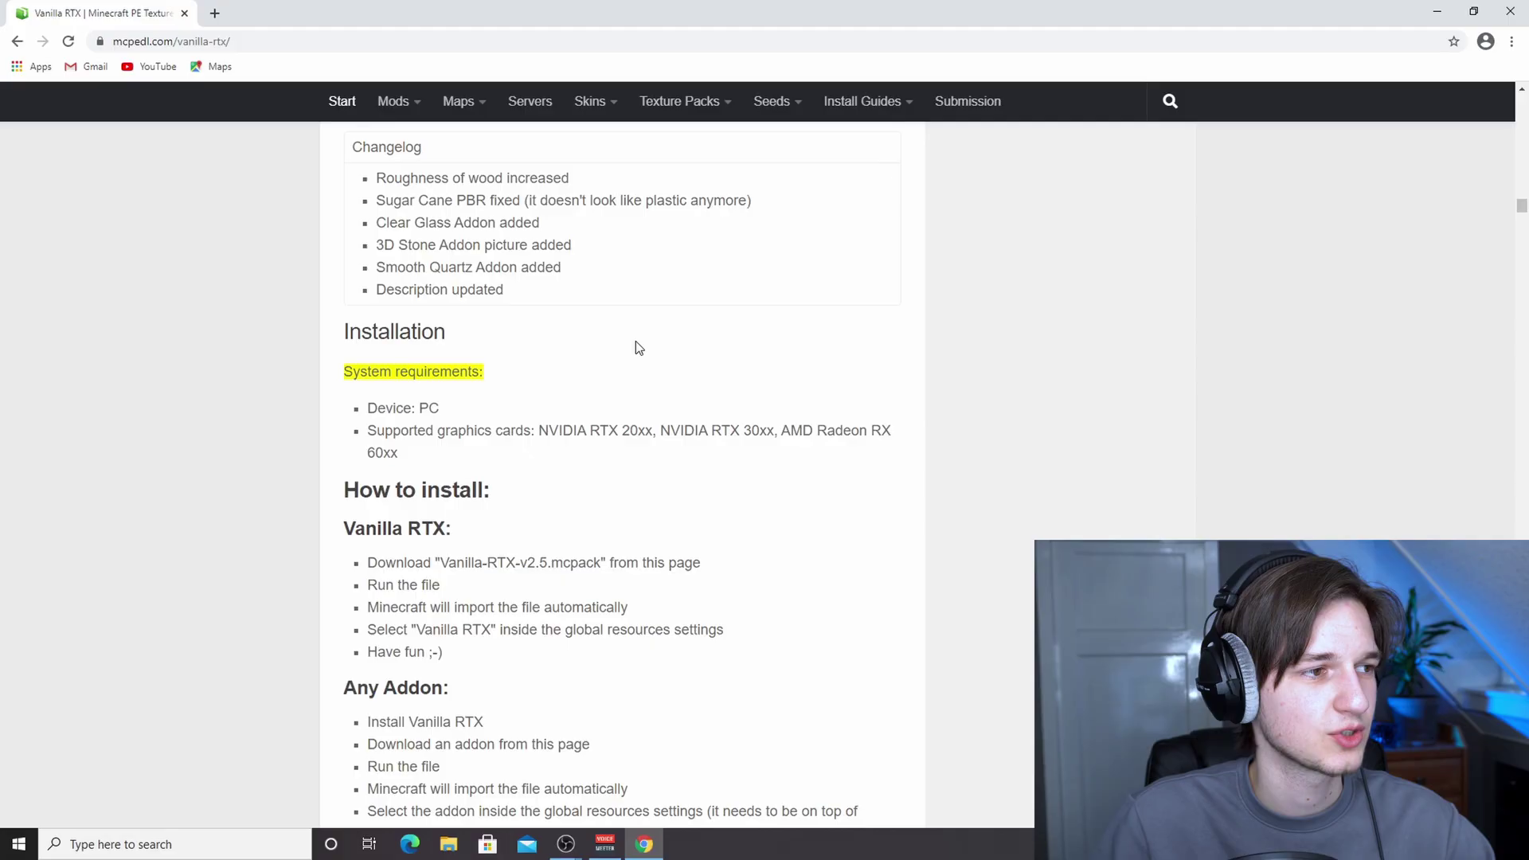
scroll(635, 344, up, 1)
Step: Download Vanilla-RTX-v2.5.mcpack from the page's Downloads section and open the file to import it into Minecraft
scroll(634, 351, down, 7)
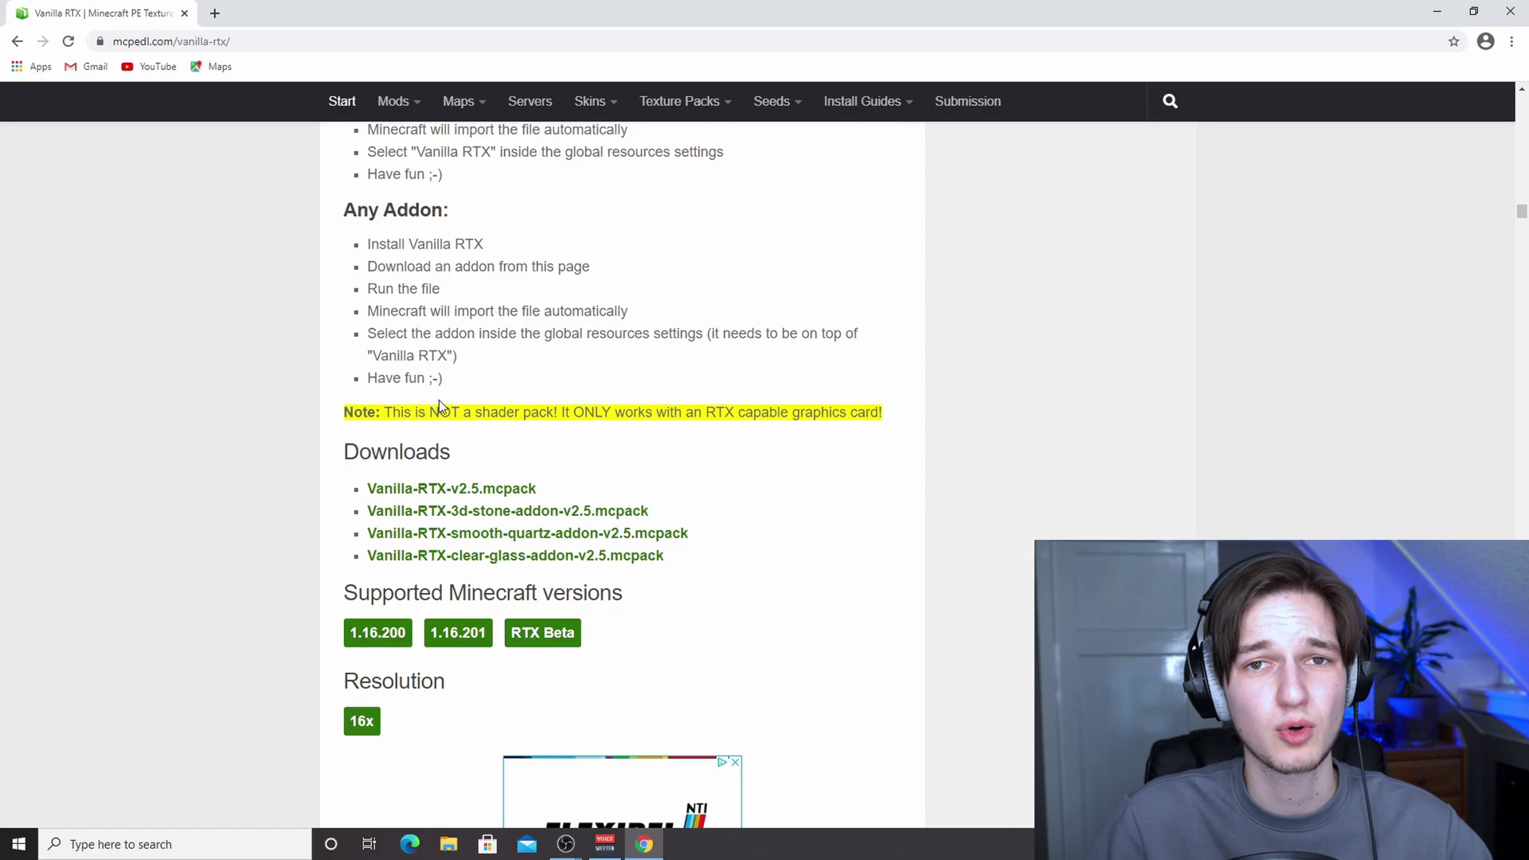
drag(343, 451, 482, 461)
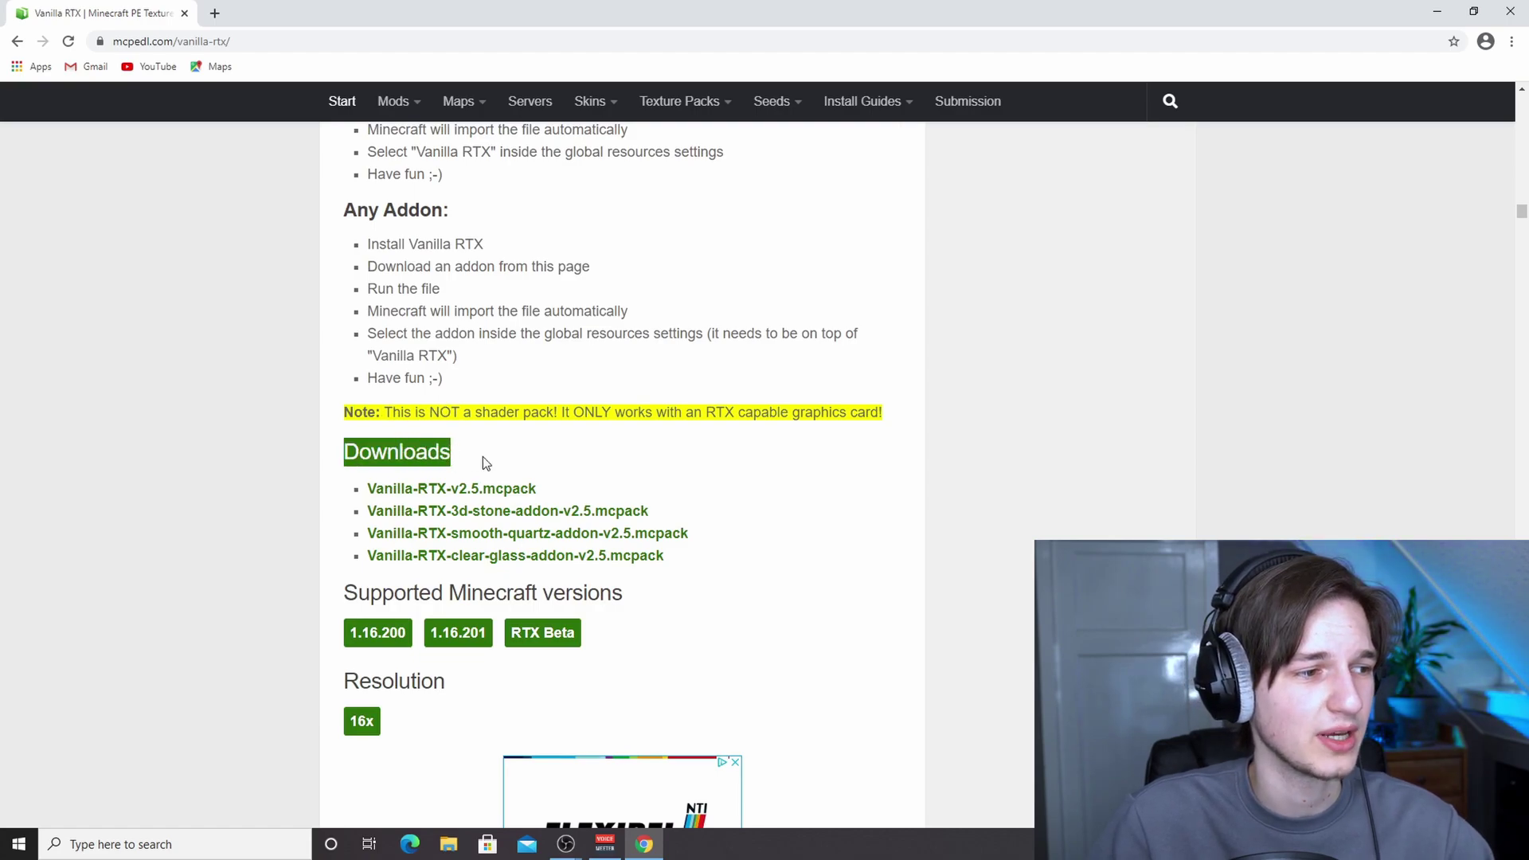
click(482, 461)
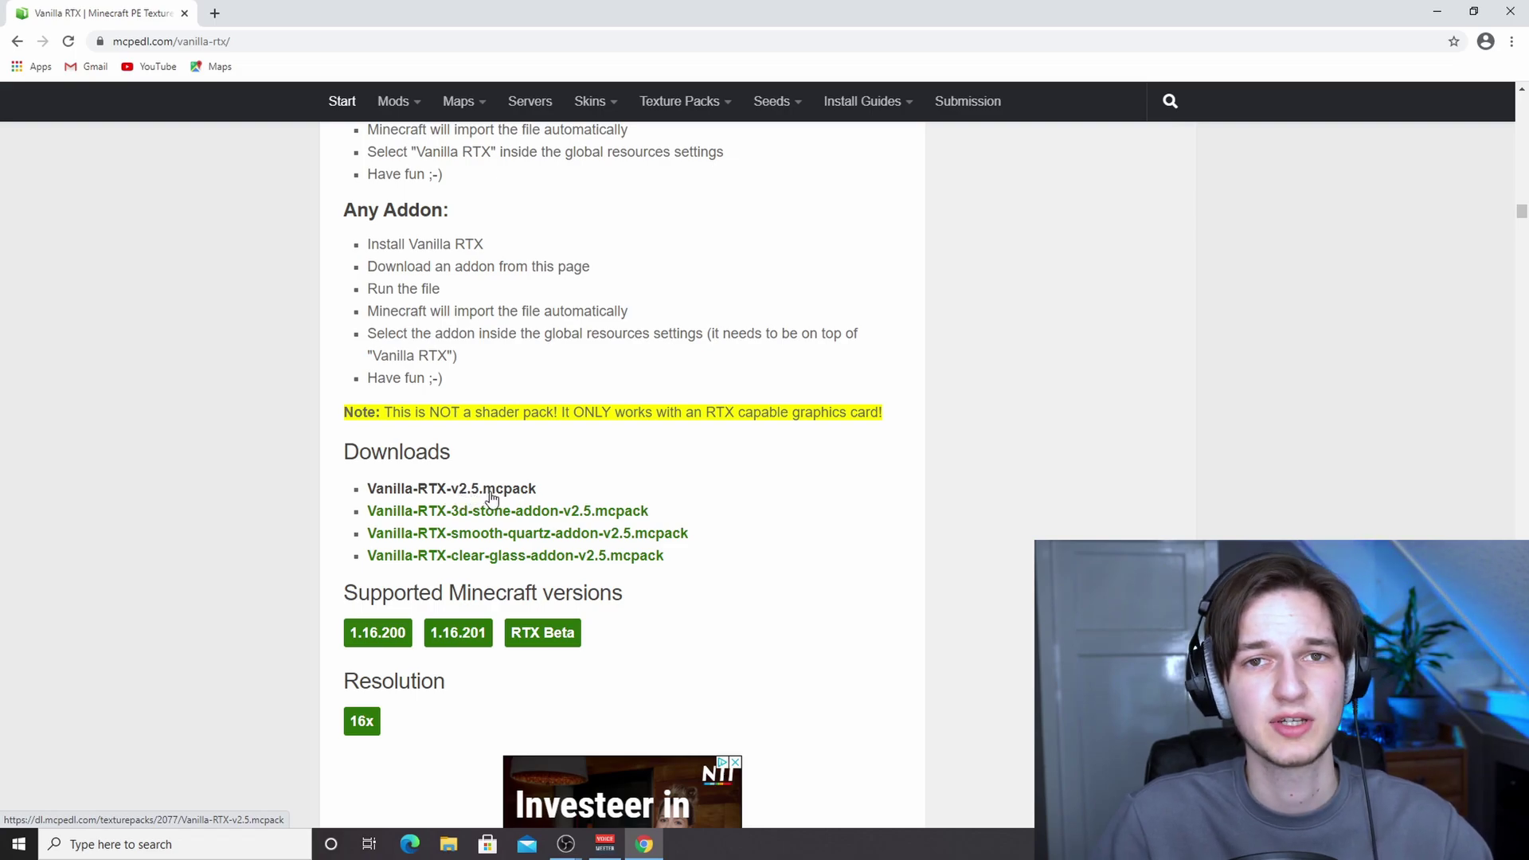
click(442, 494)
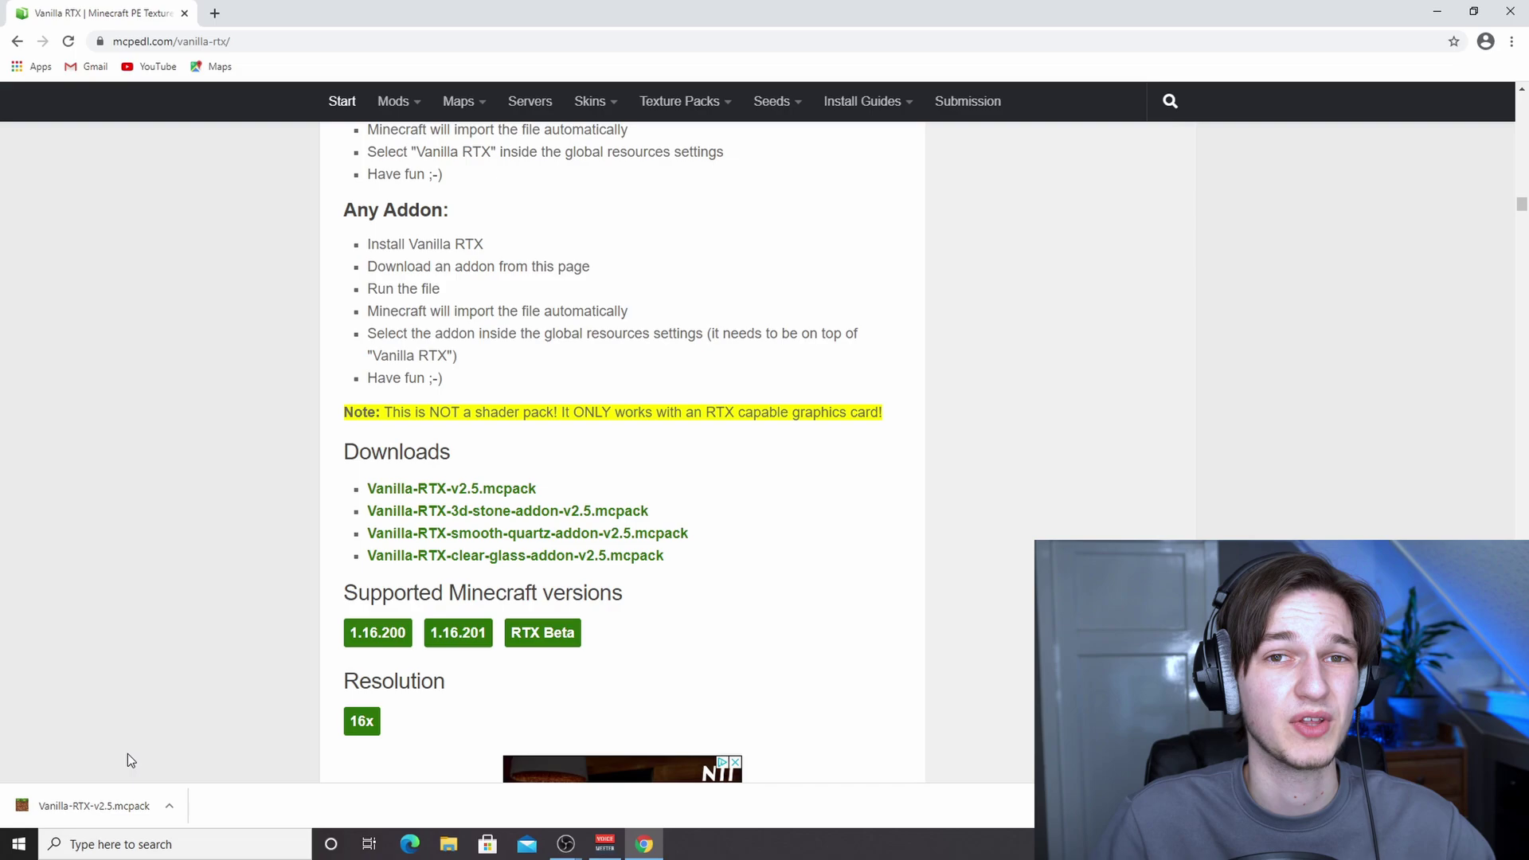
click(95, 801)
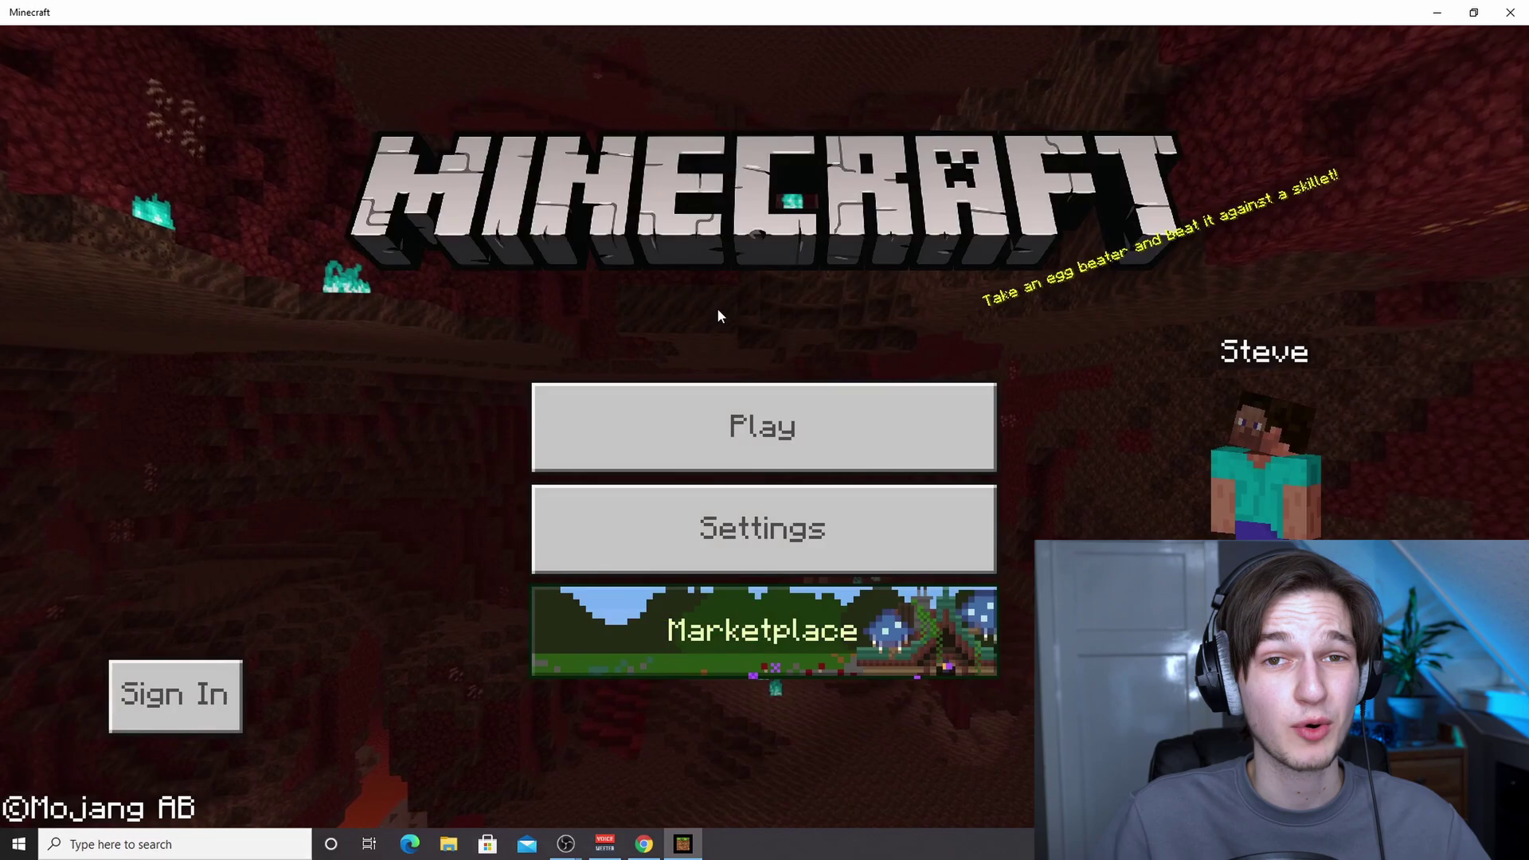
Step: Start creating a new world and set its default game mode to Creative
click(860, 434)
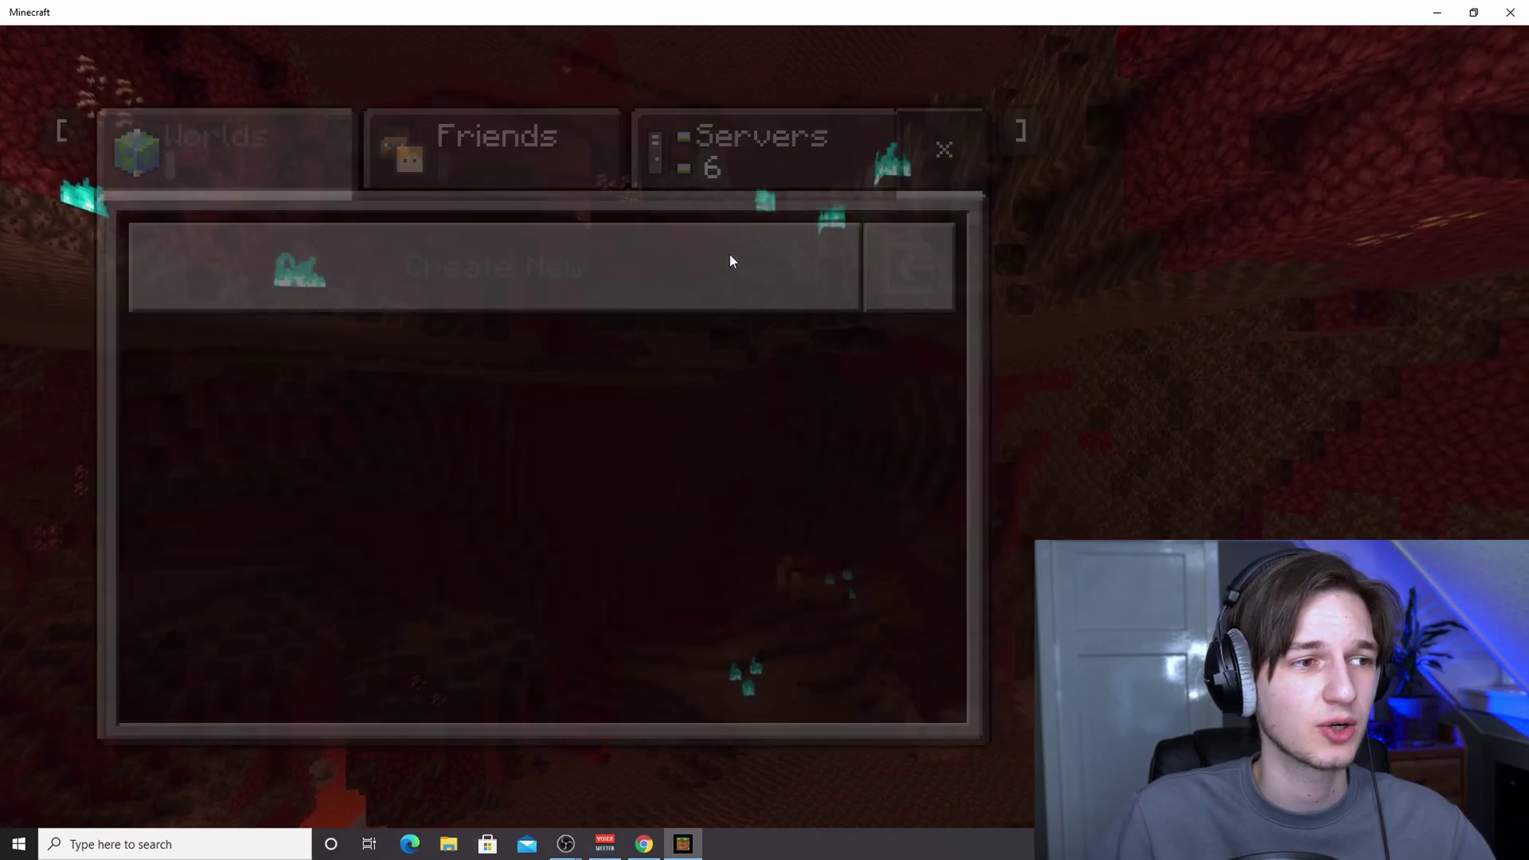
click(729, 261)
click(813, 167)
click(711, 422)
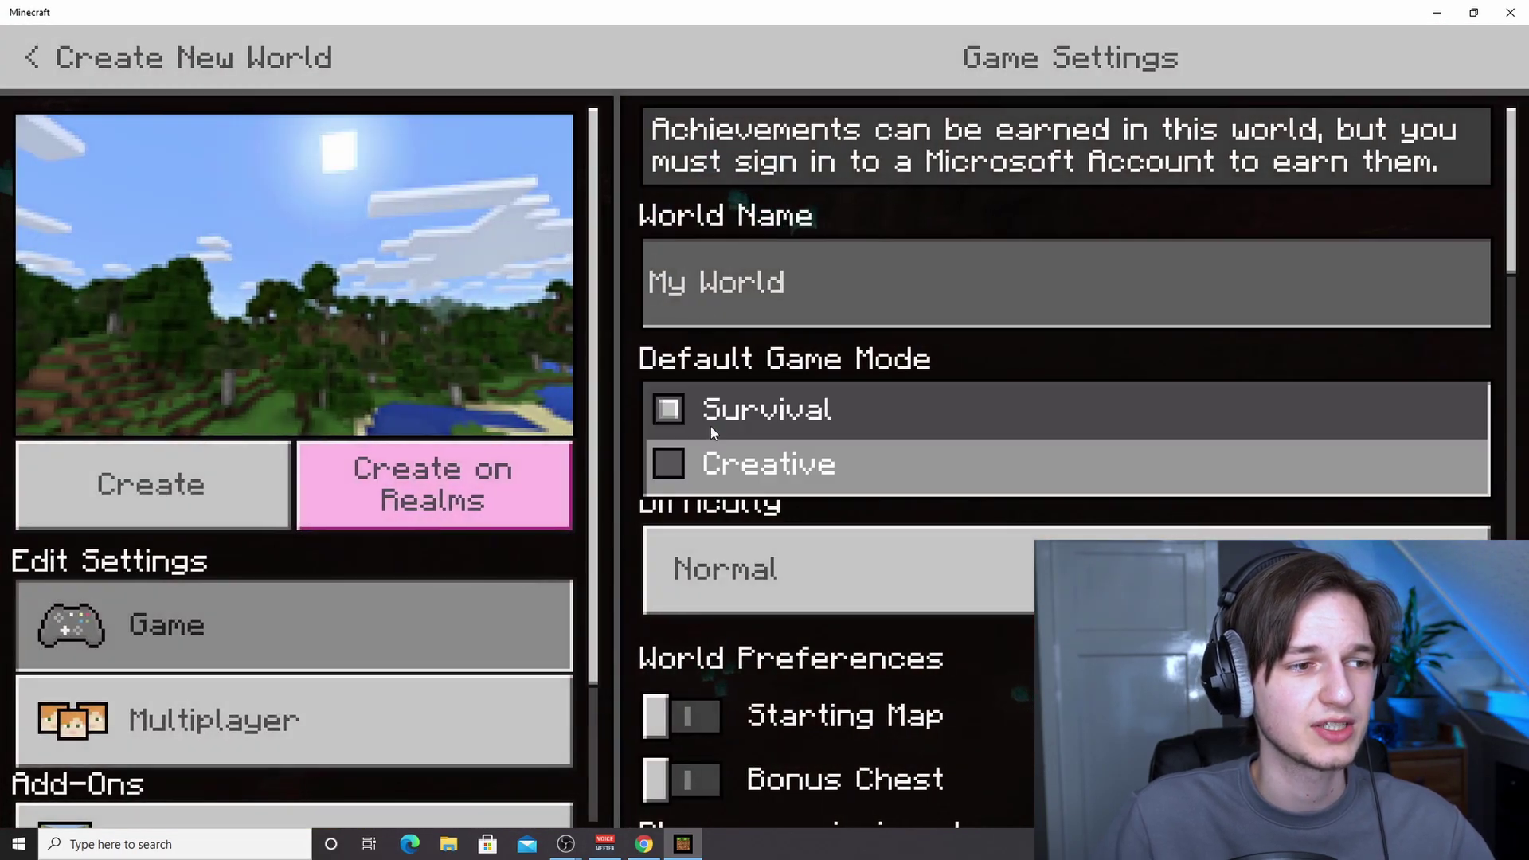
click(693, 472)
click(766, 521)
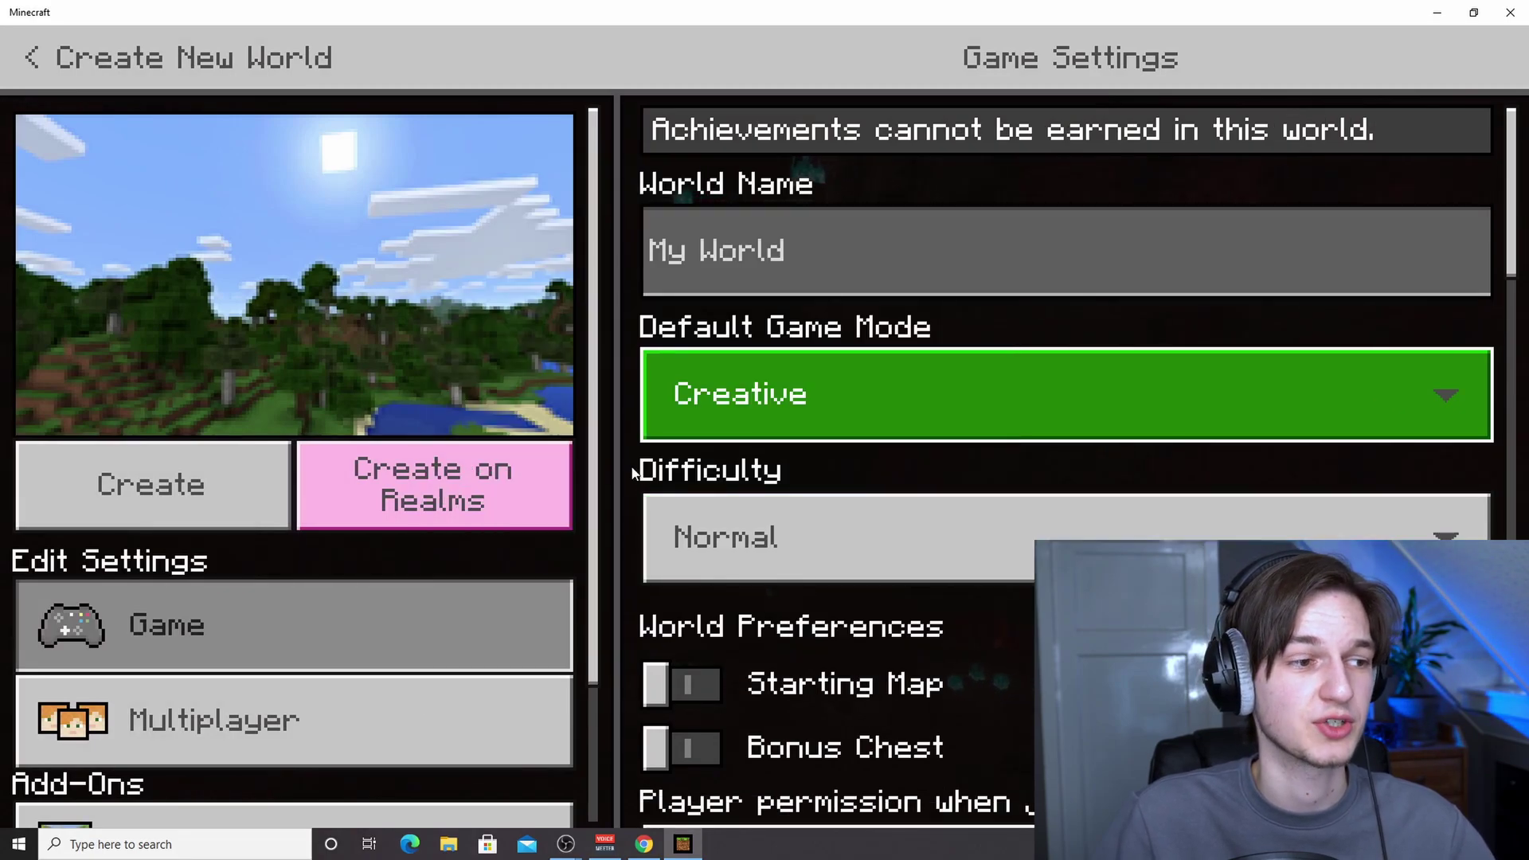
Step: Activate the Vanilla RTX resource pack for the new world and create the world
scroll(595, 311, down, 3)
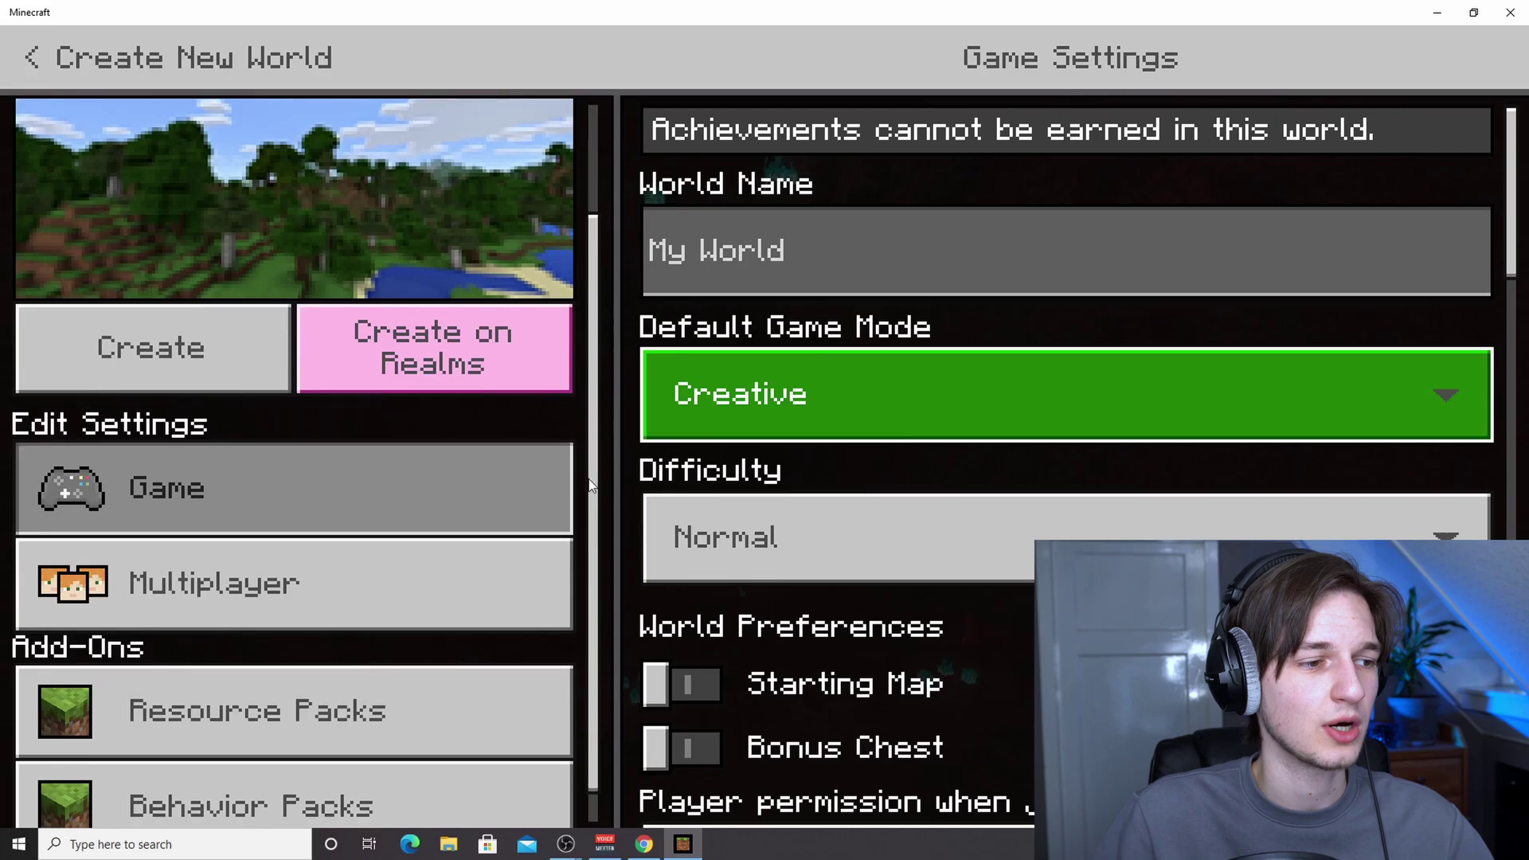
click(311, 687)
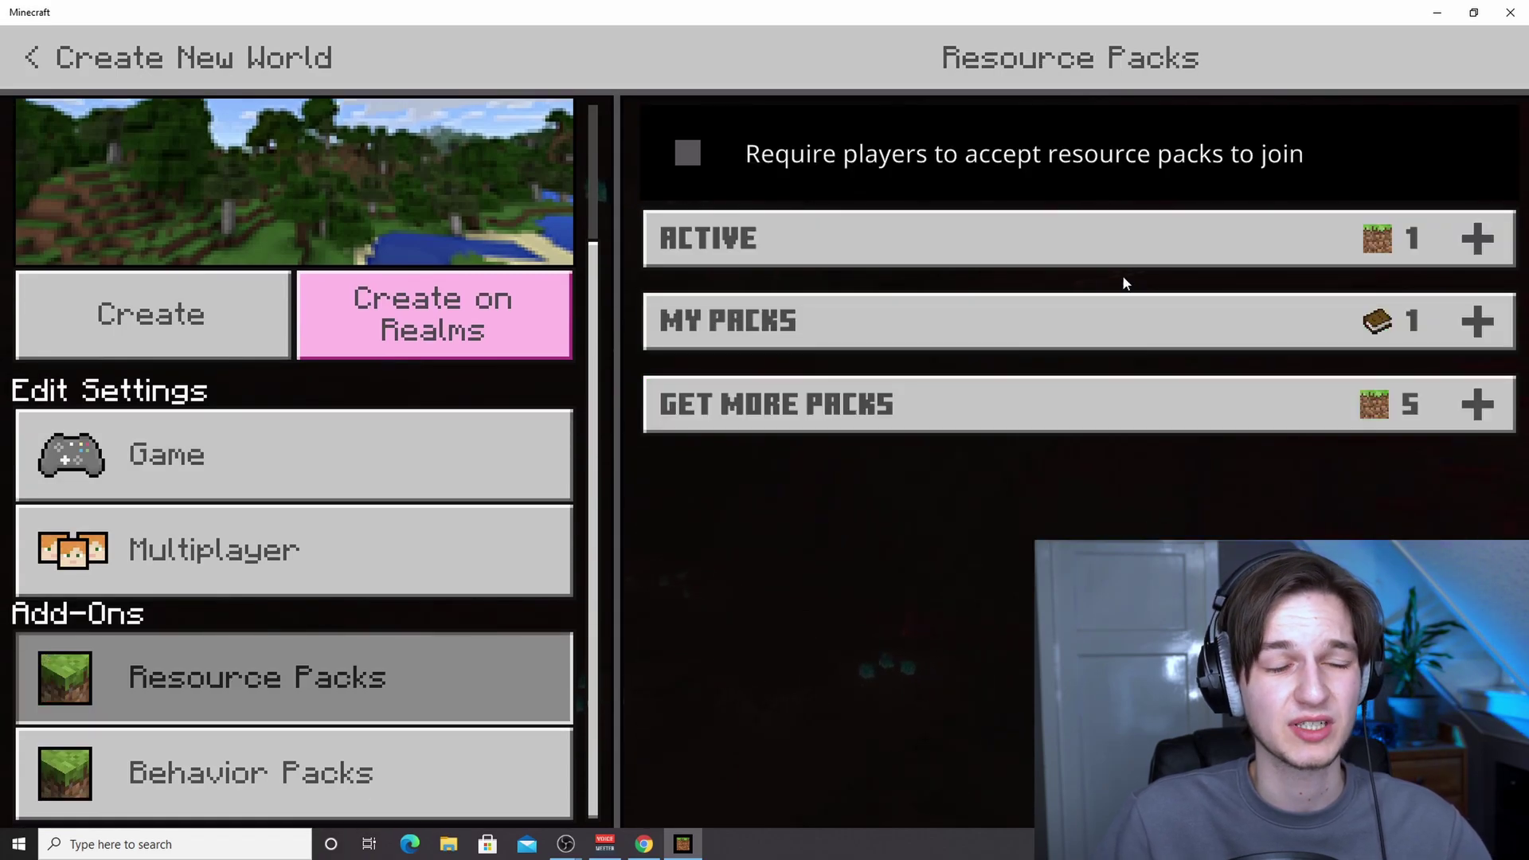
click(1111, 245)
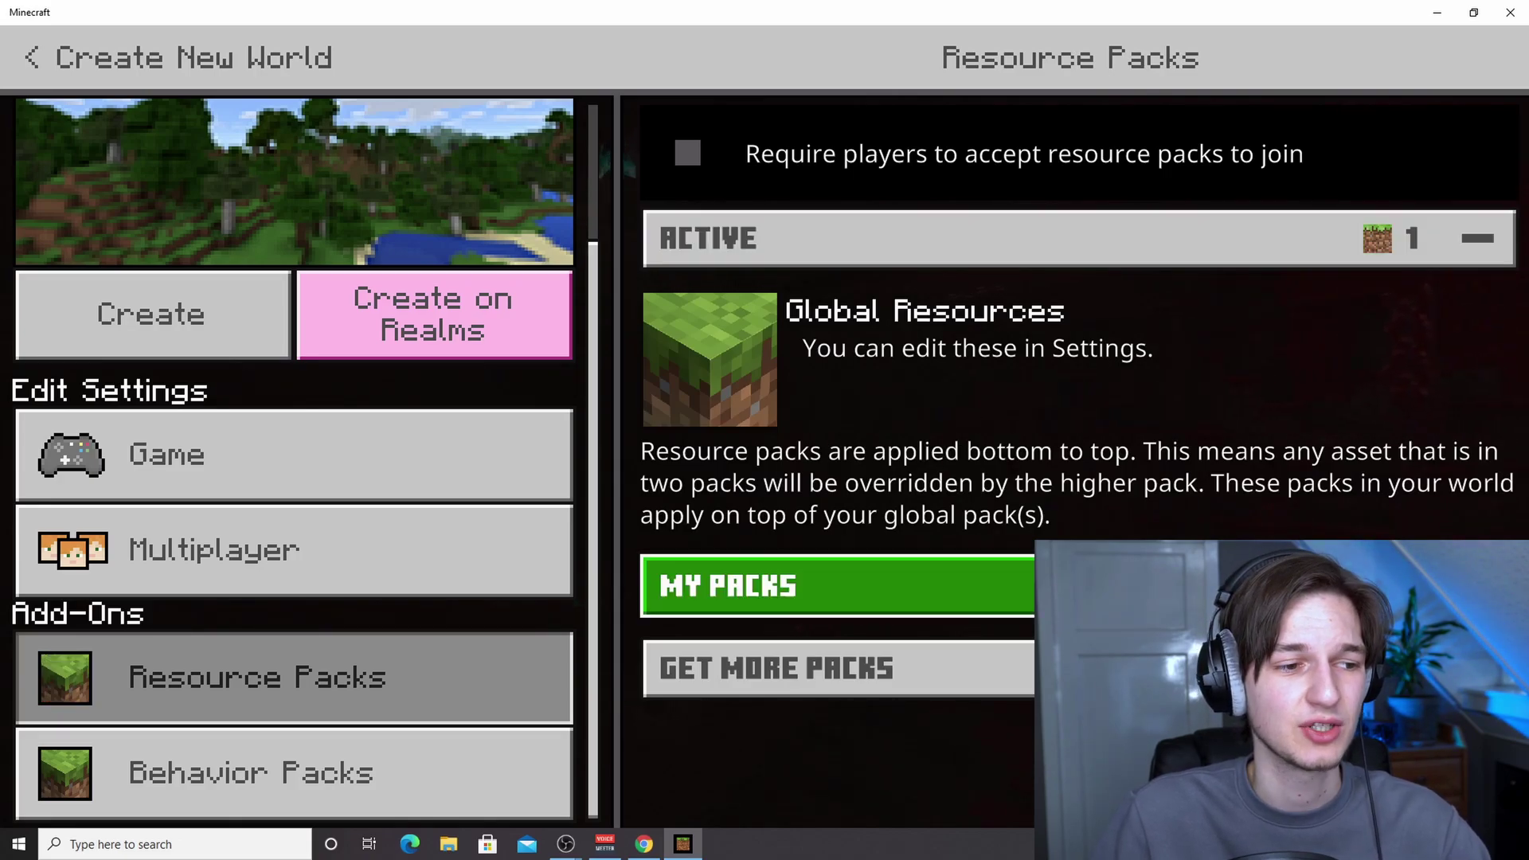
click(1059, 586)
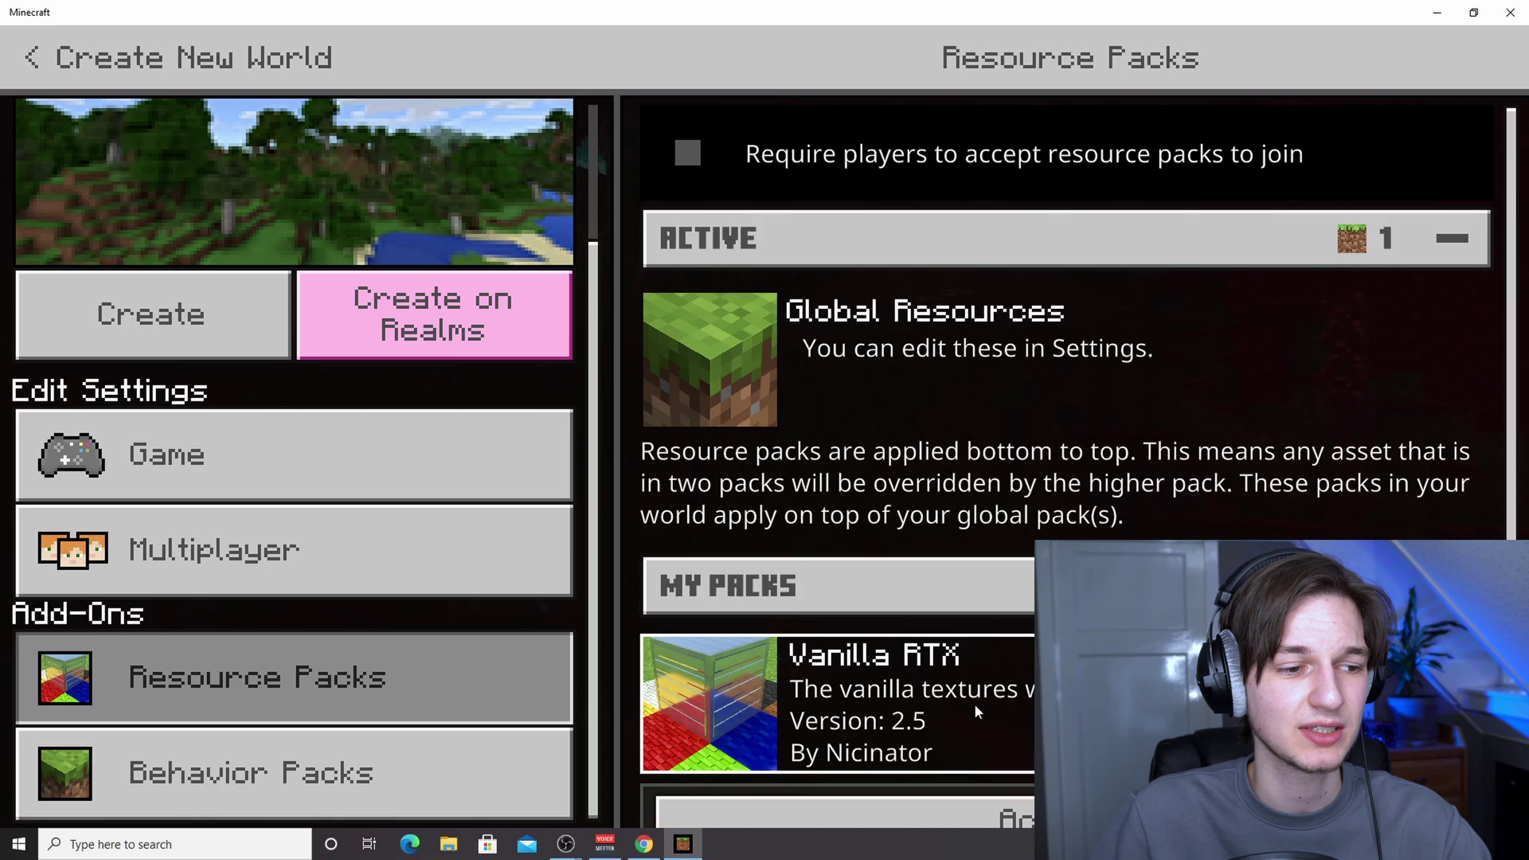
scroll(1013, 648, down, 1)
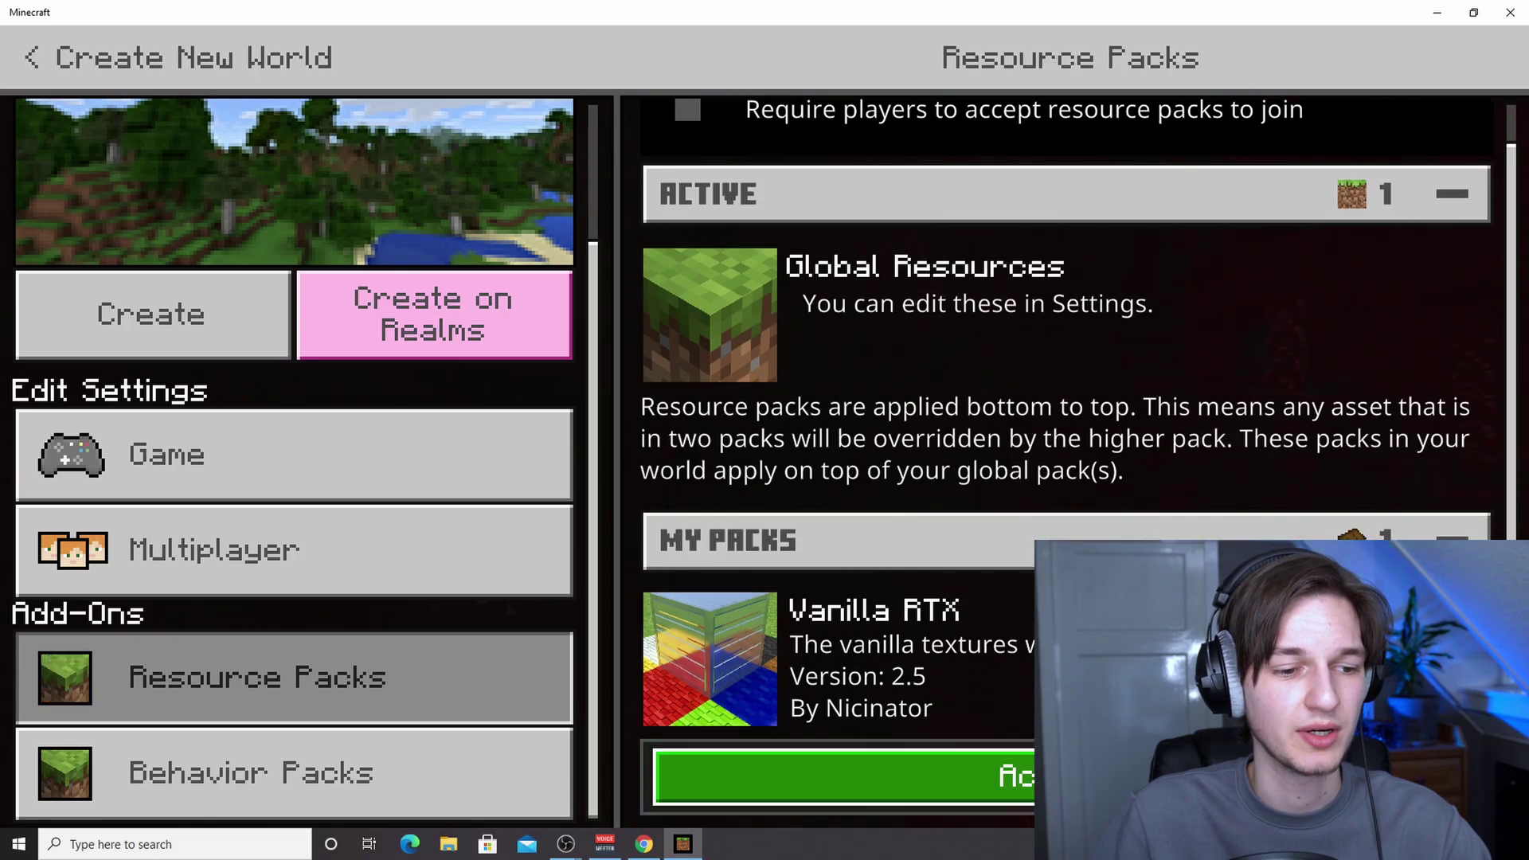
click(1075, 777)
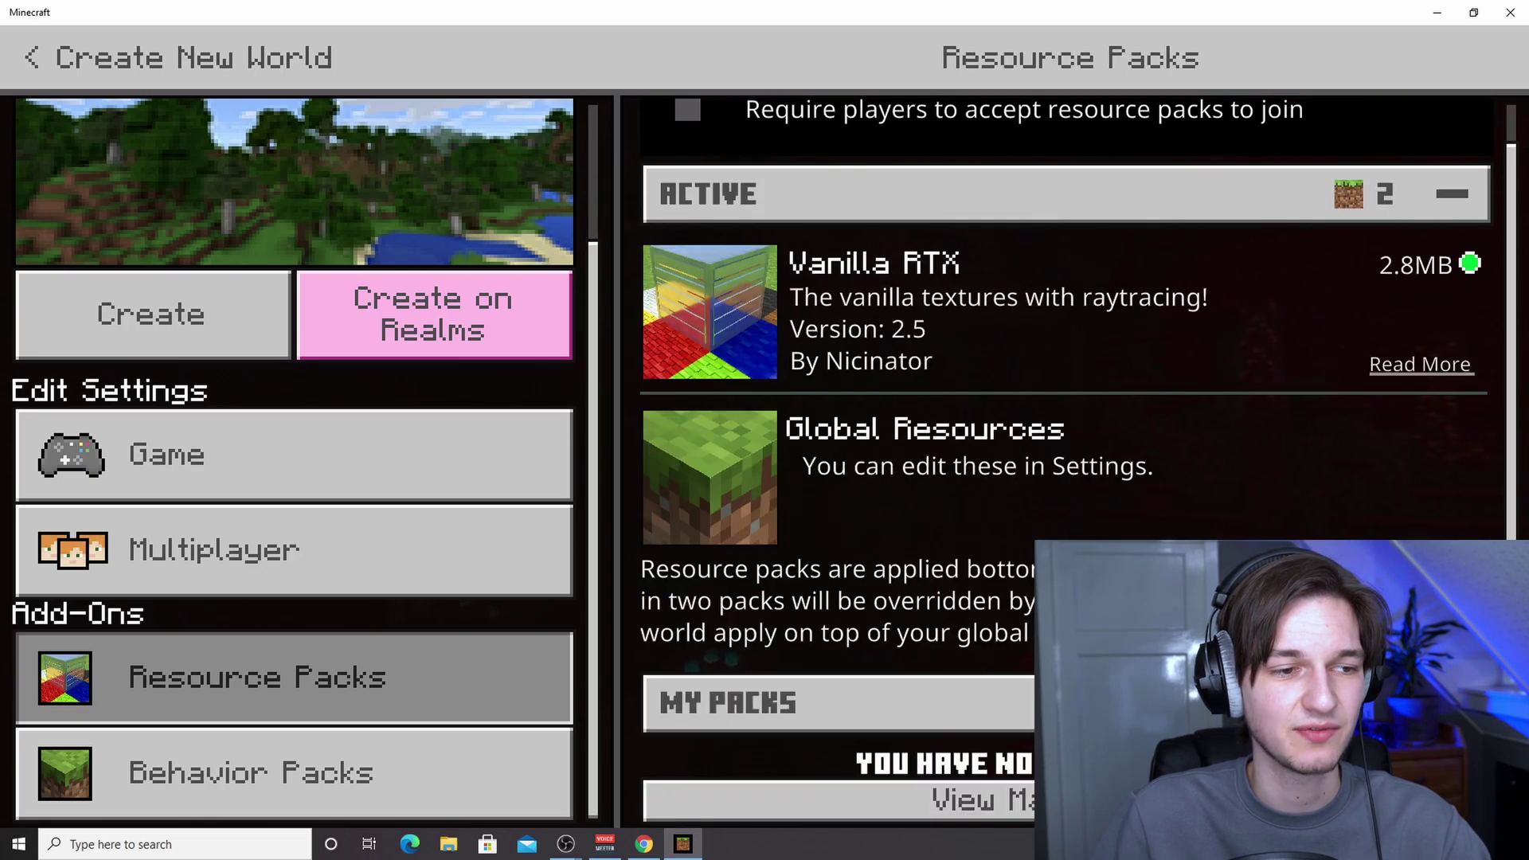
click(1062, 195)
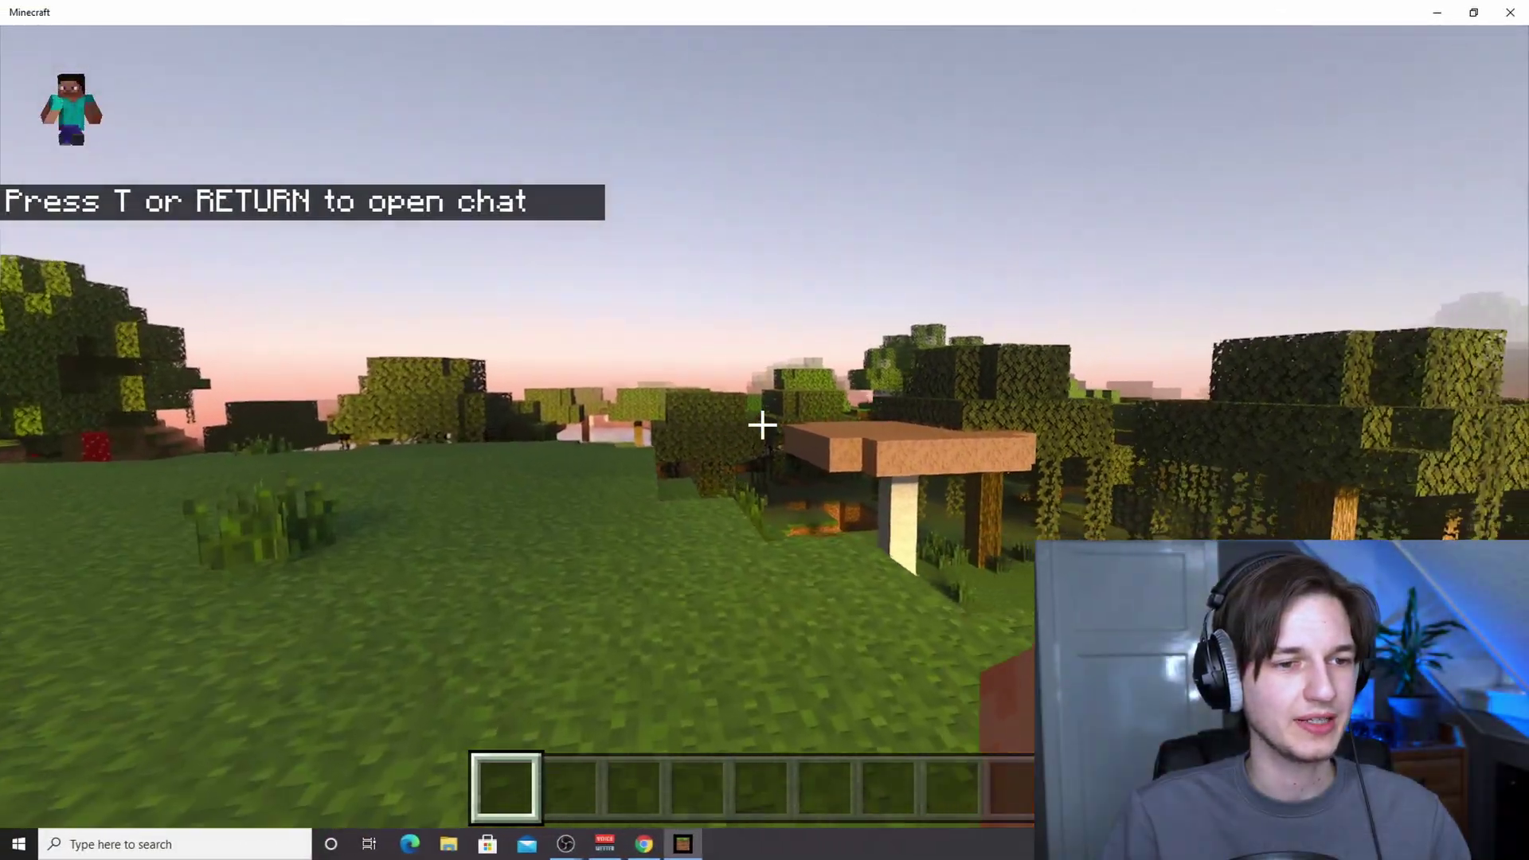
Step: Walk across the grassland and examine the ray-traced sunlight, shadows, tall grass and flowers
key(w)
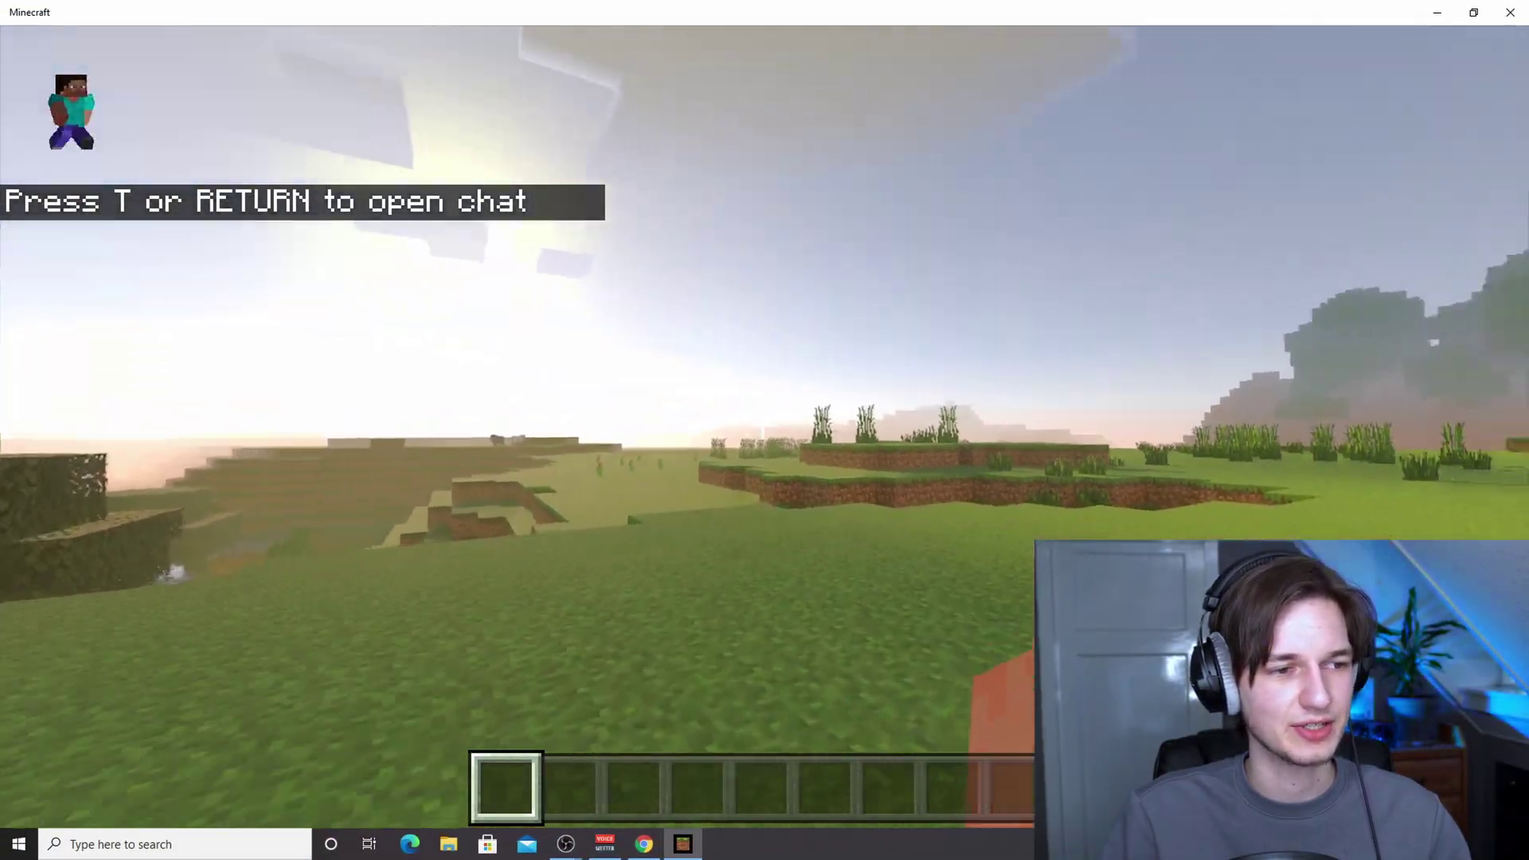
key(w)
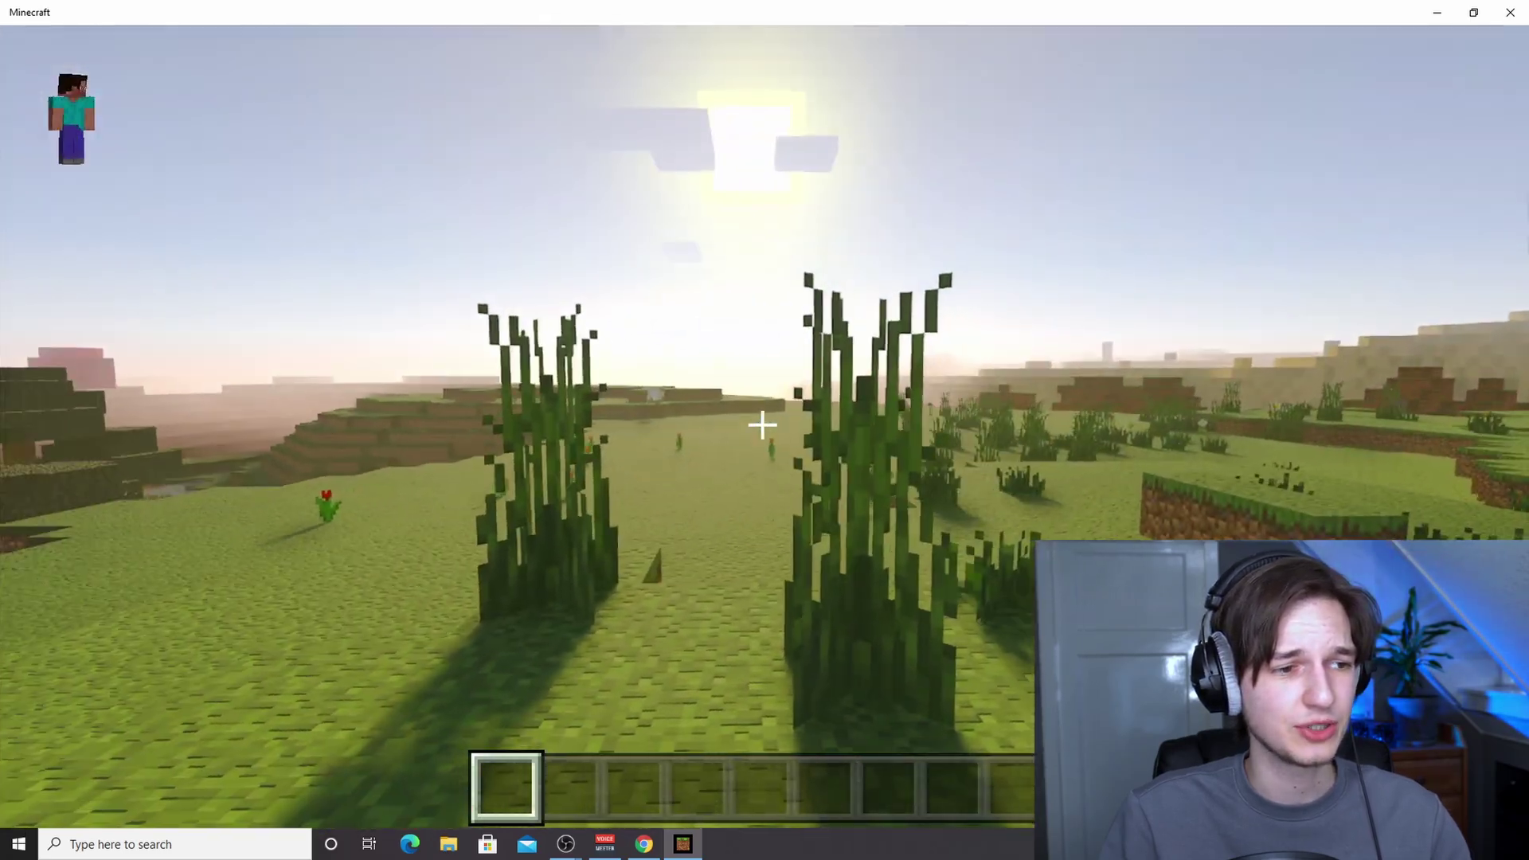
click(762, 426)
key(w)
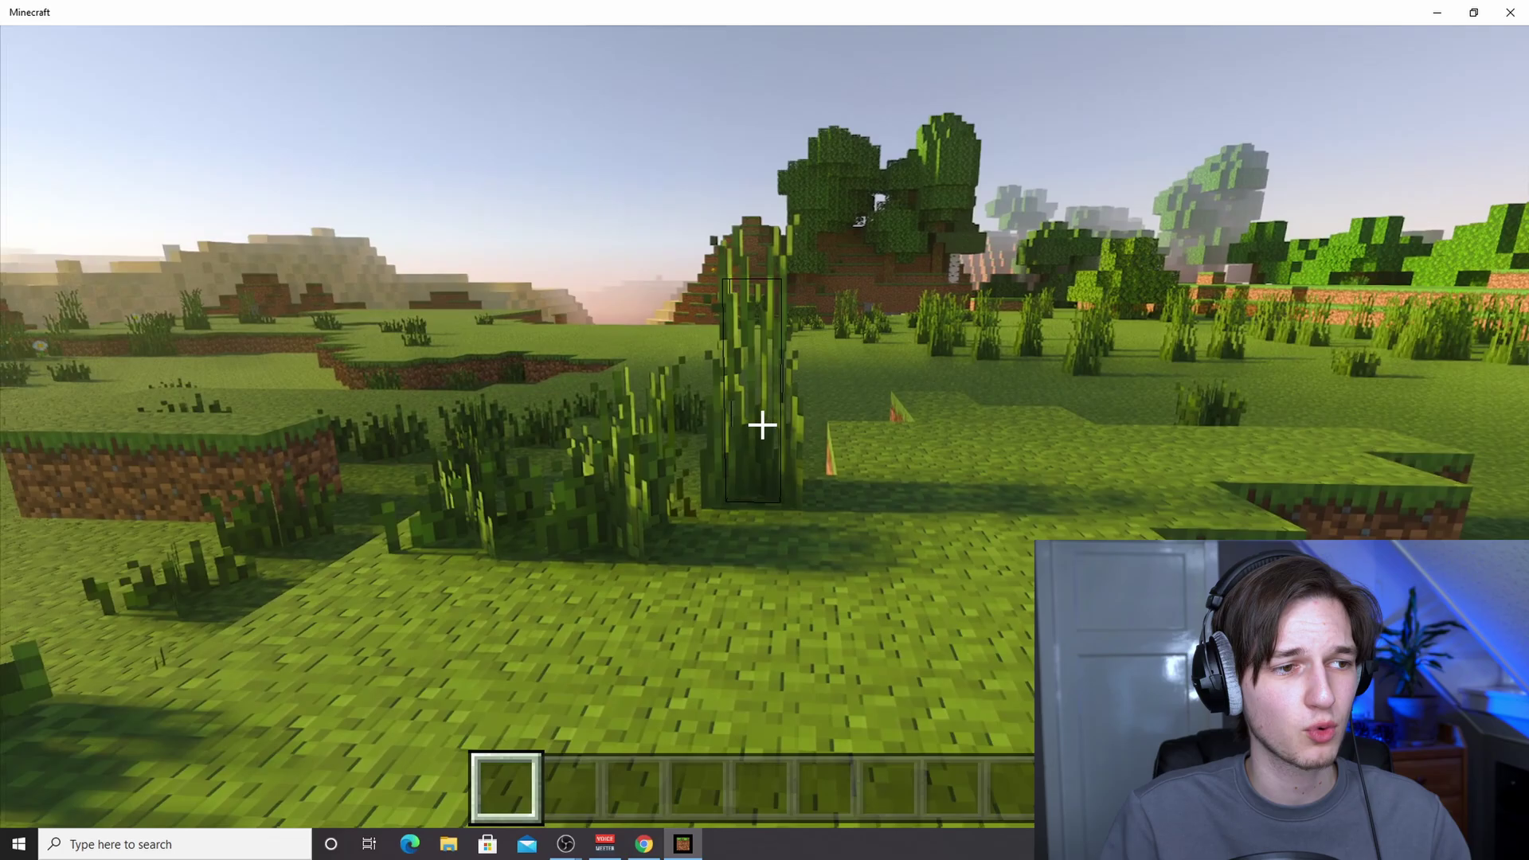
key(w)
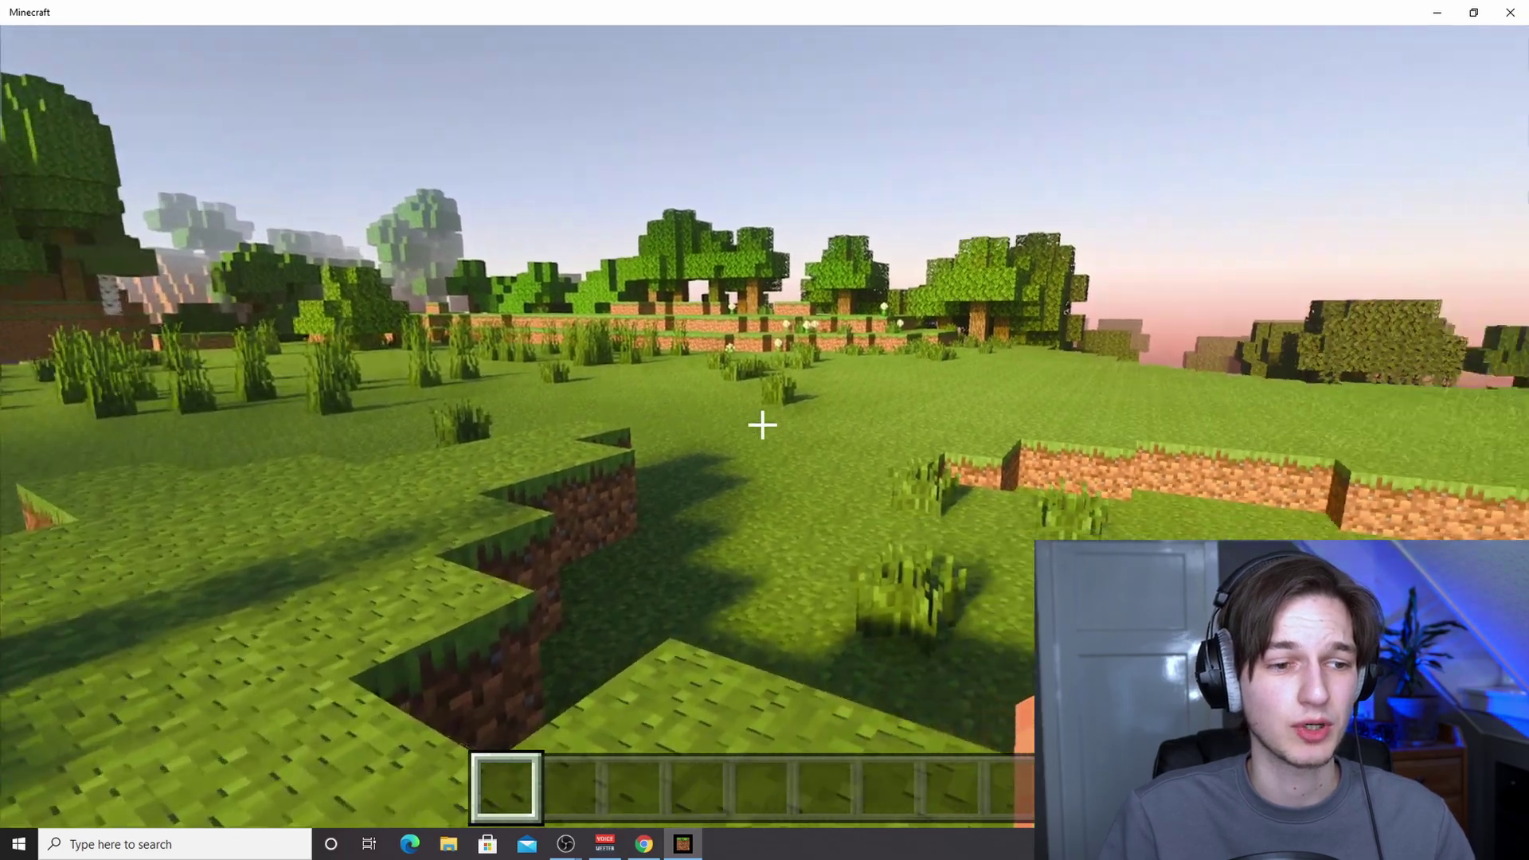
key(w)
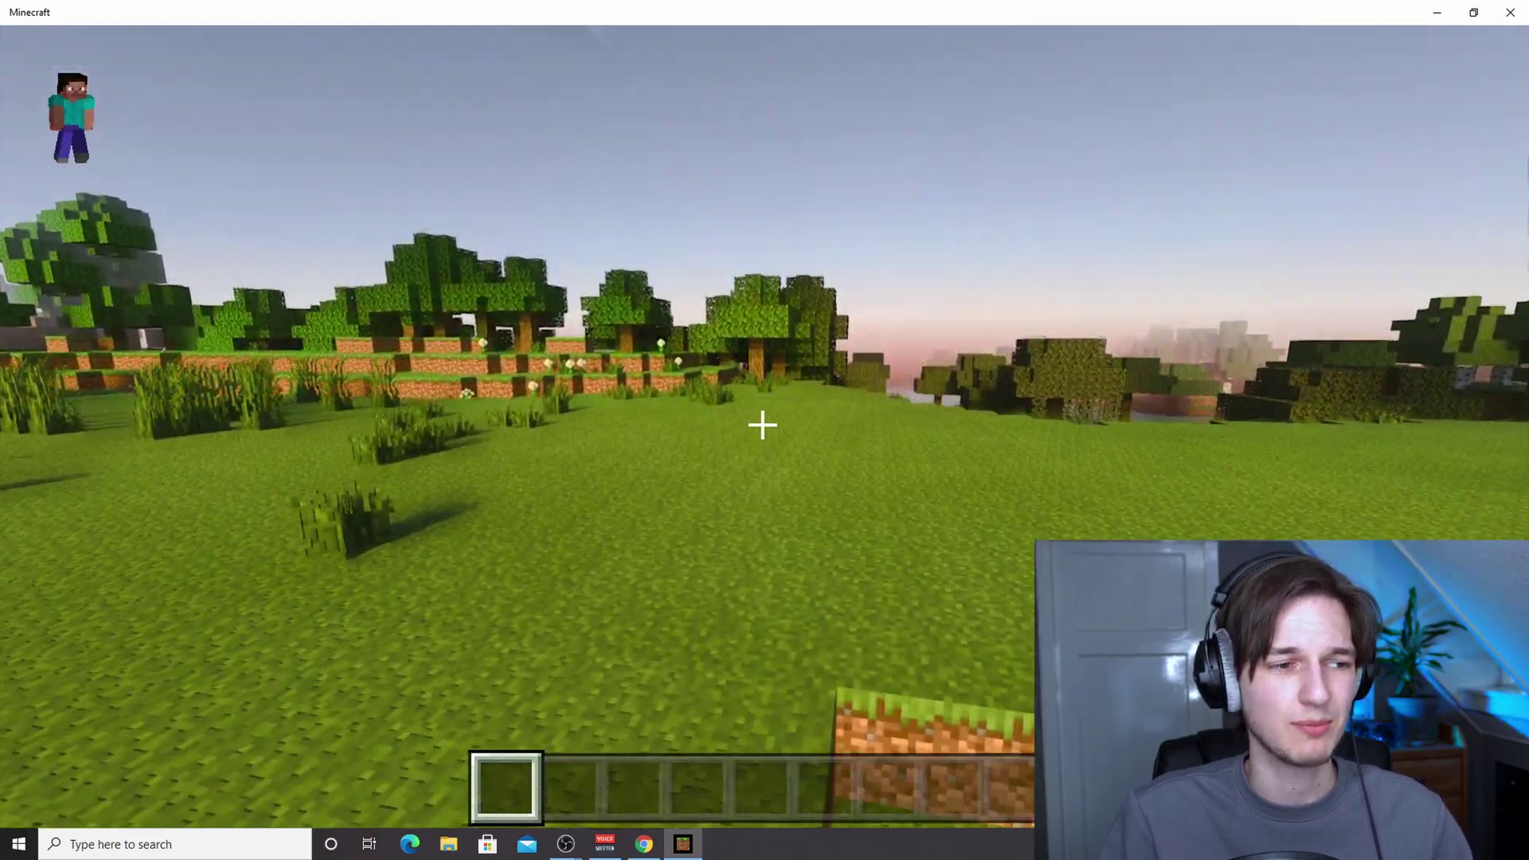
key(w)
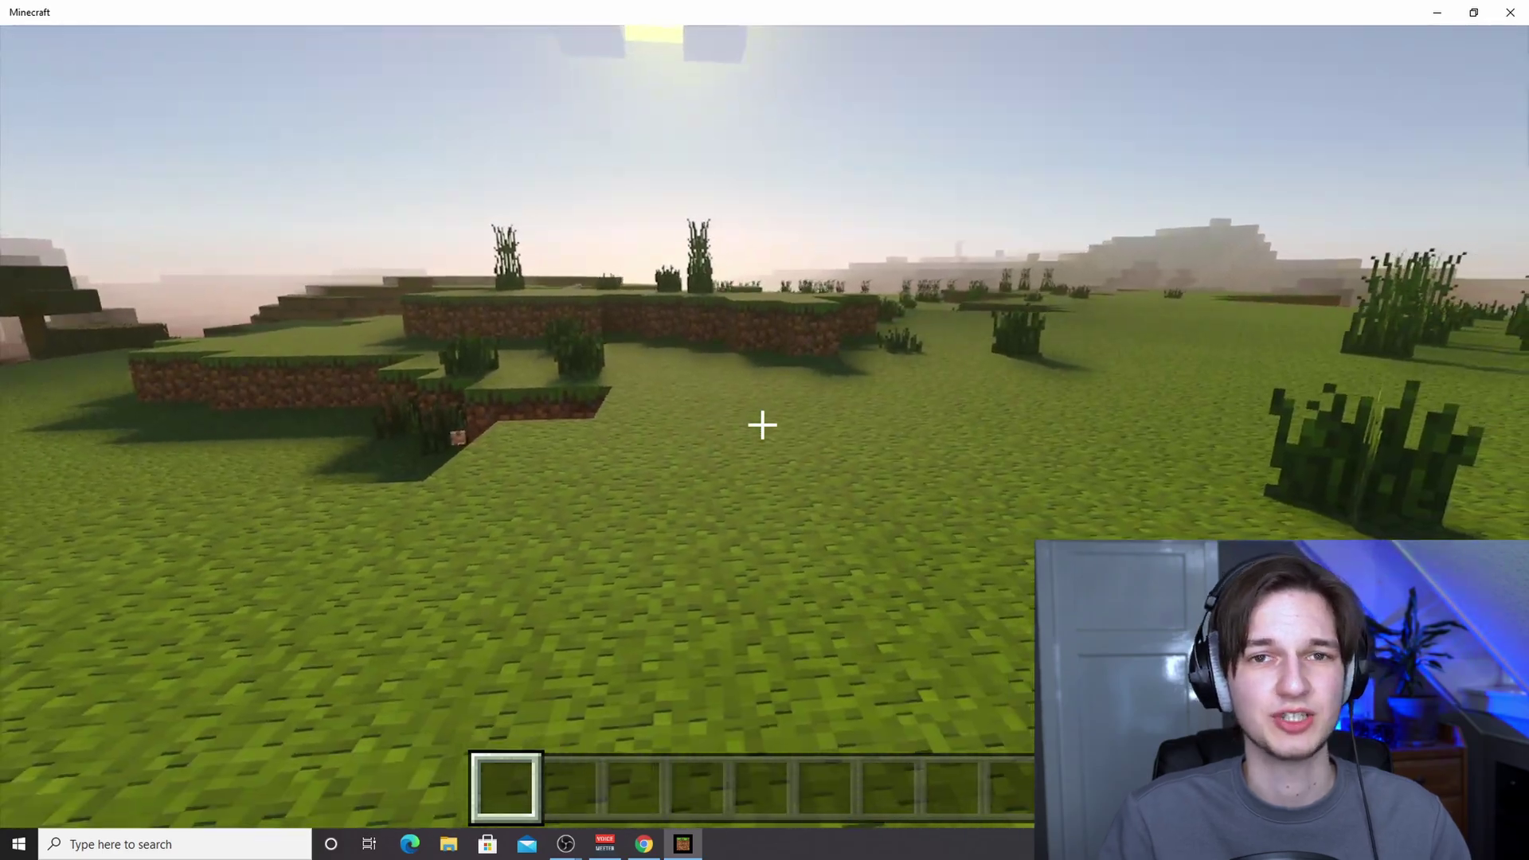
key(w)
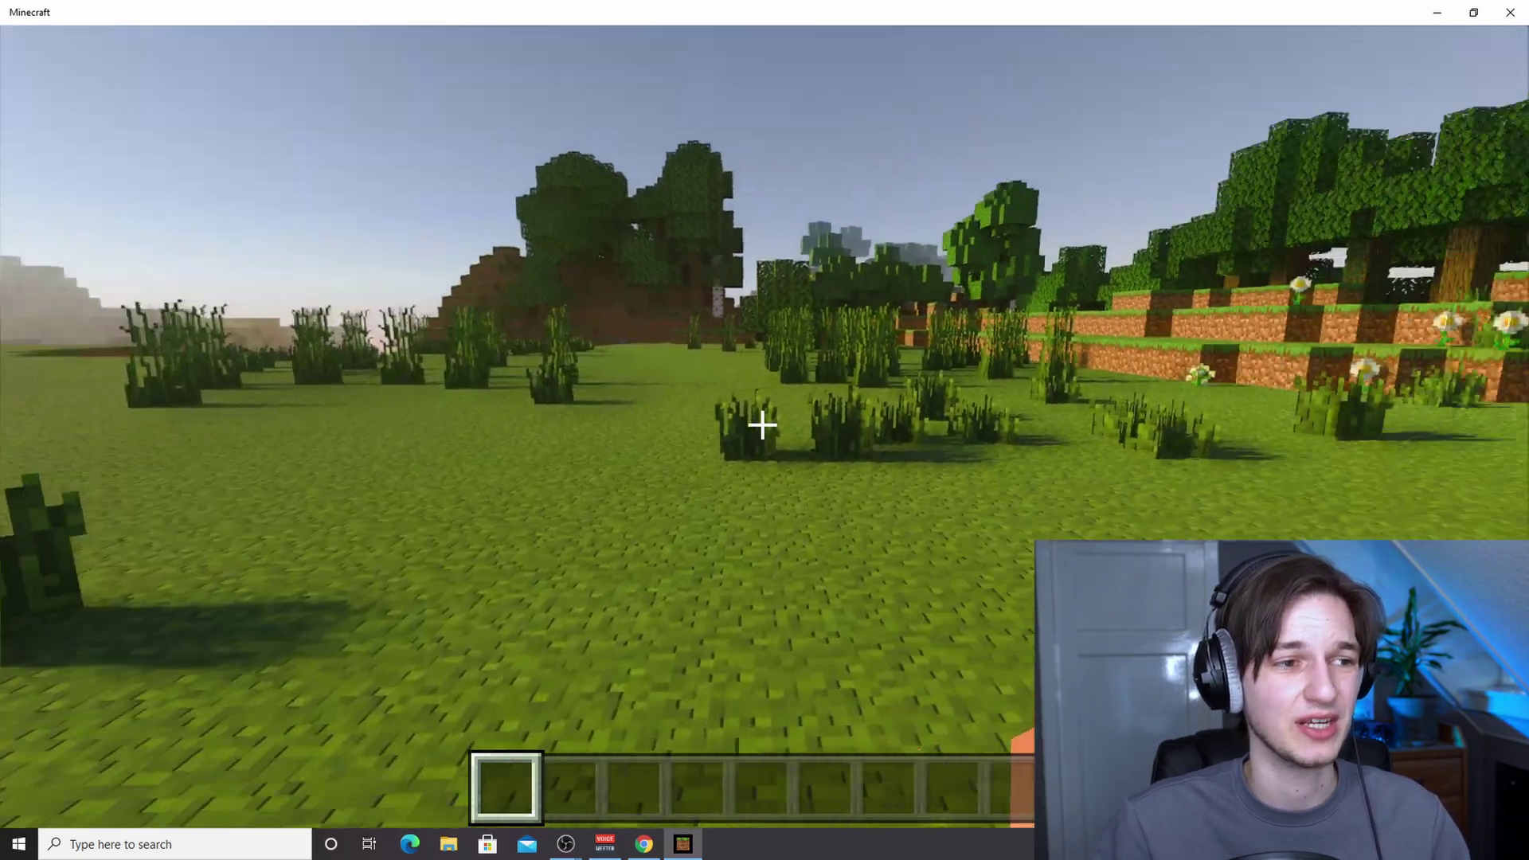
key(w)
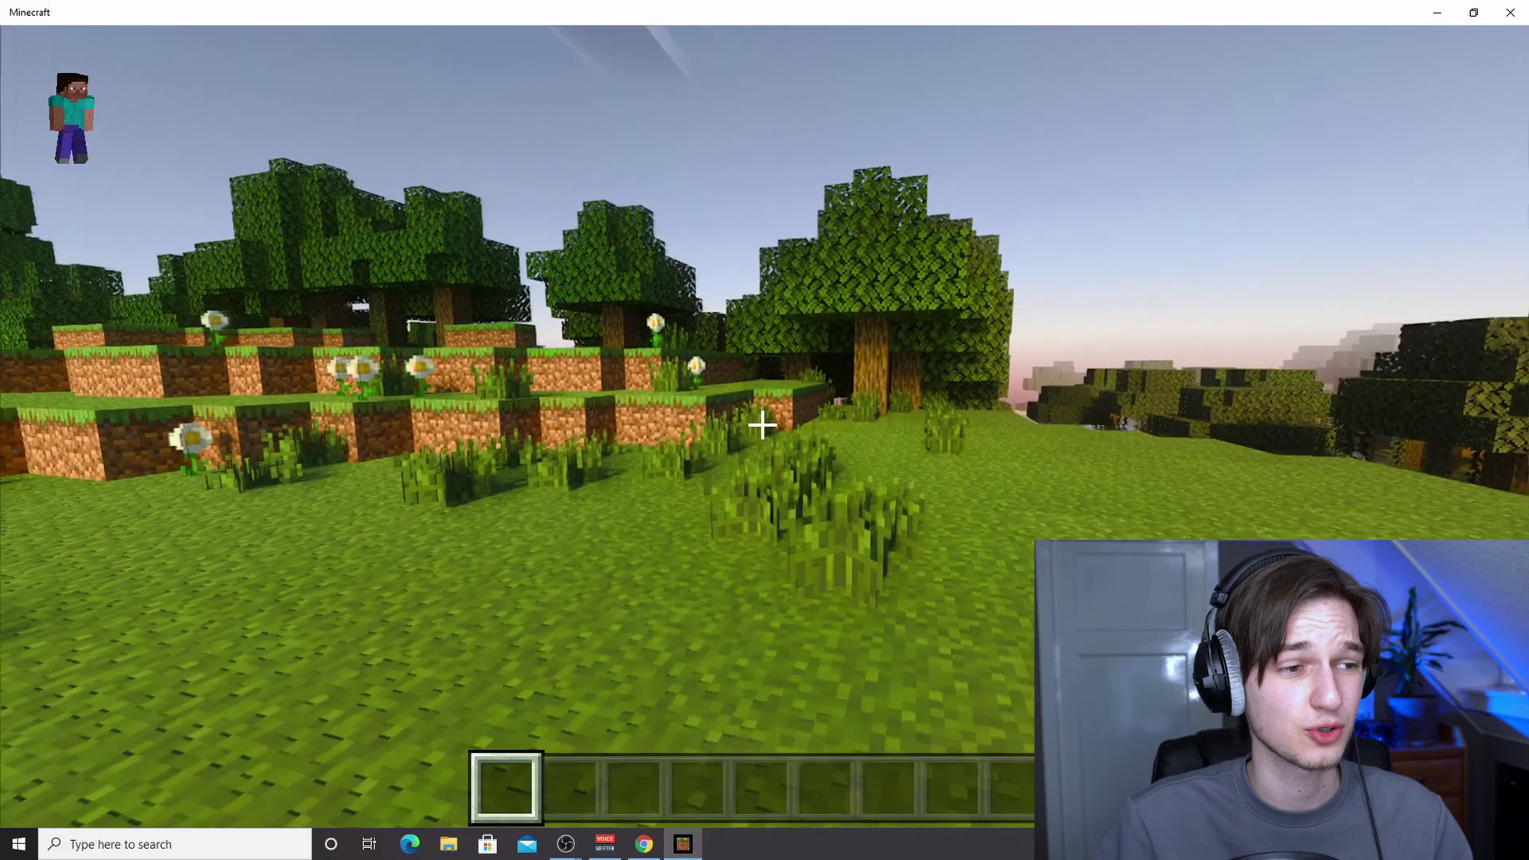
key(w)
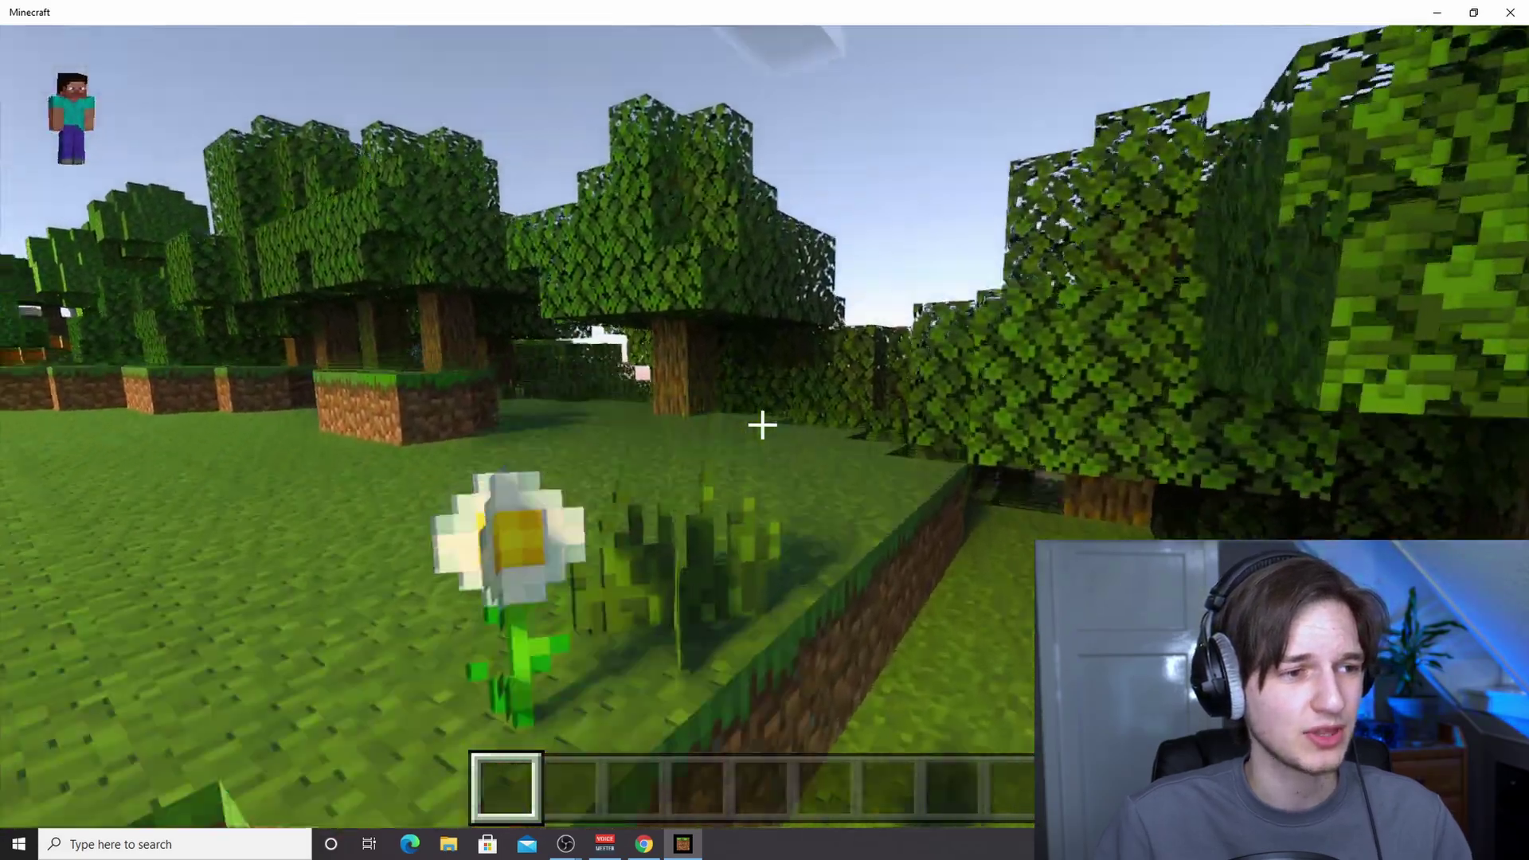
key(w)
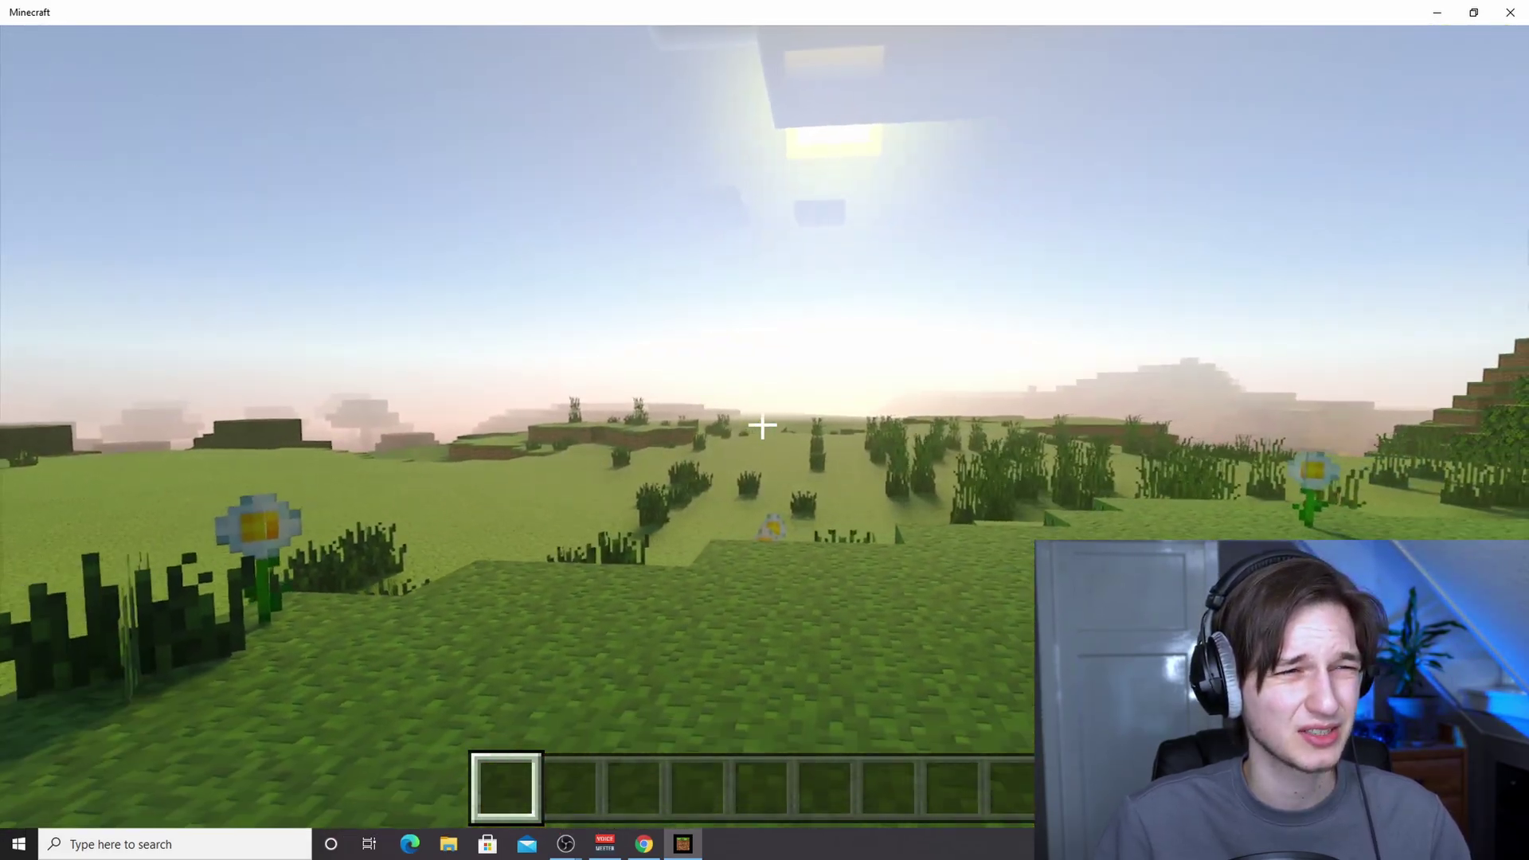
Step: Walk among the trees and examine the ray-traced light and shadows on leaves, vines, water and the birch trunk
key(w)
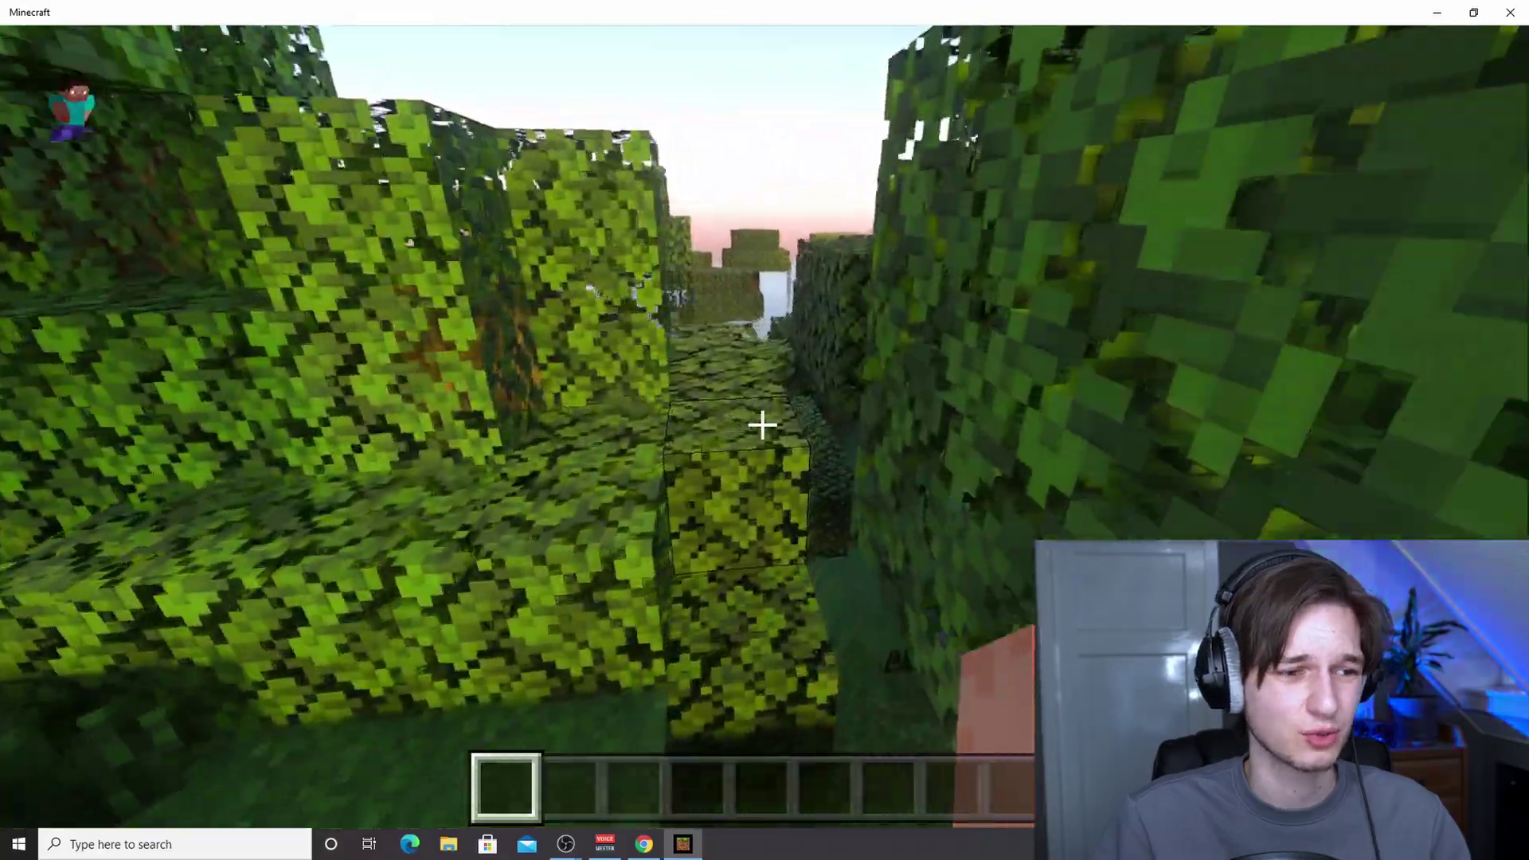
key(w)
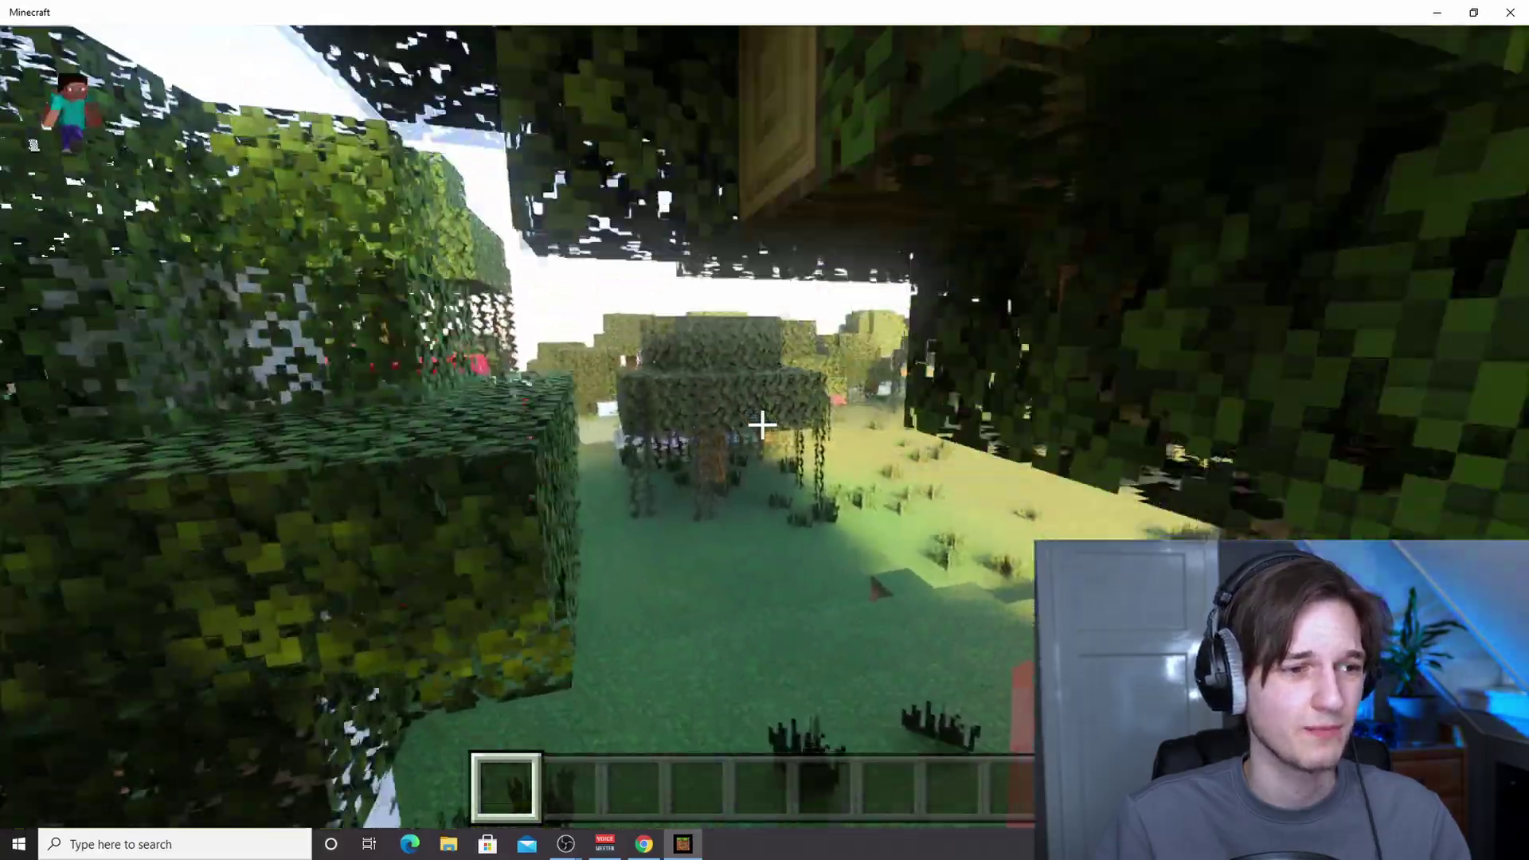
key(w)
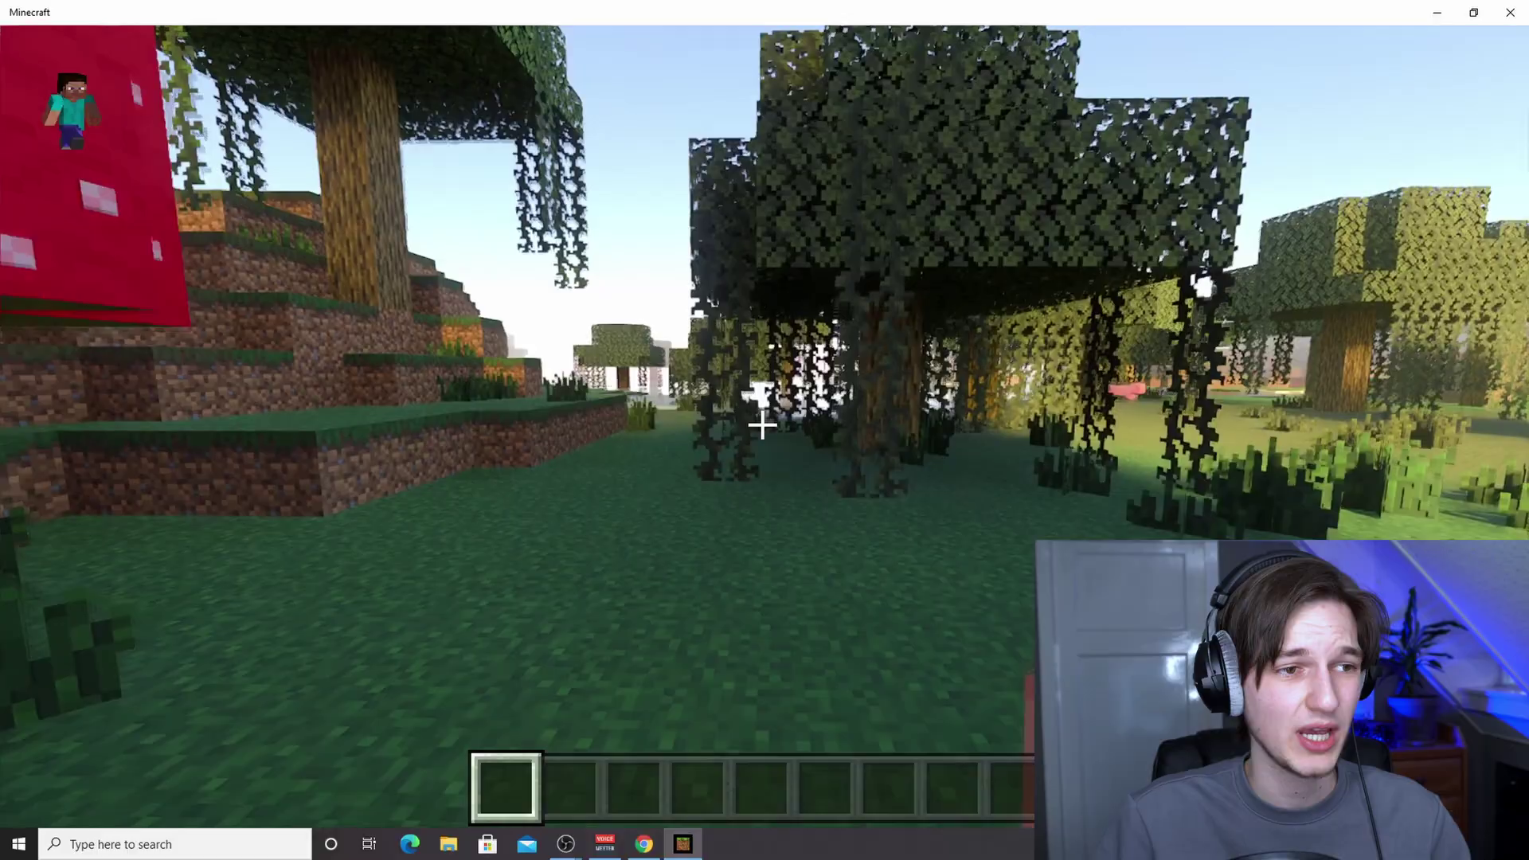
key(w)
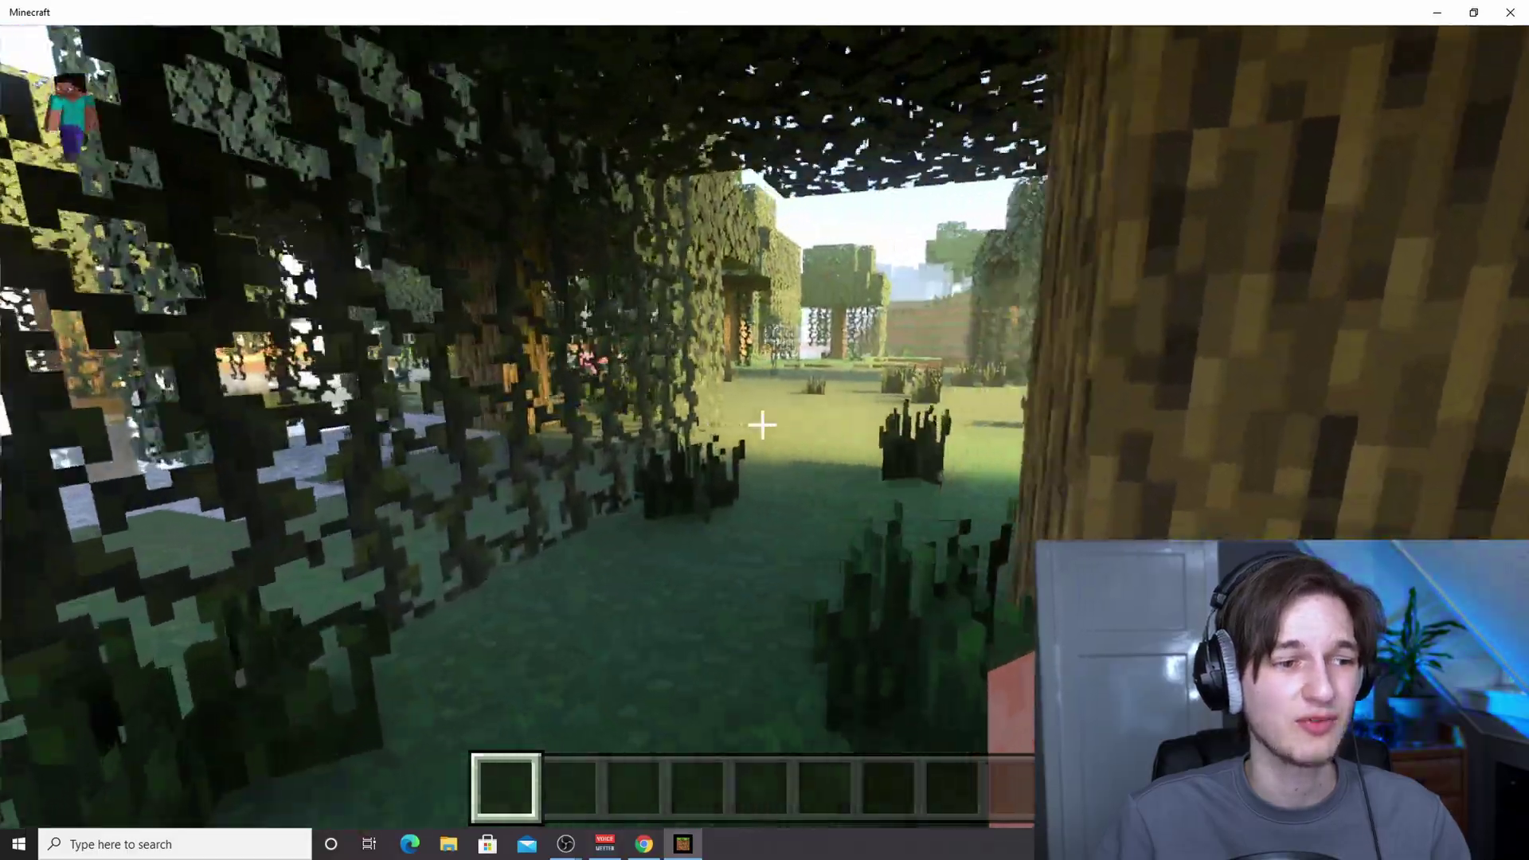
key(w)
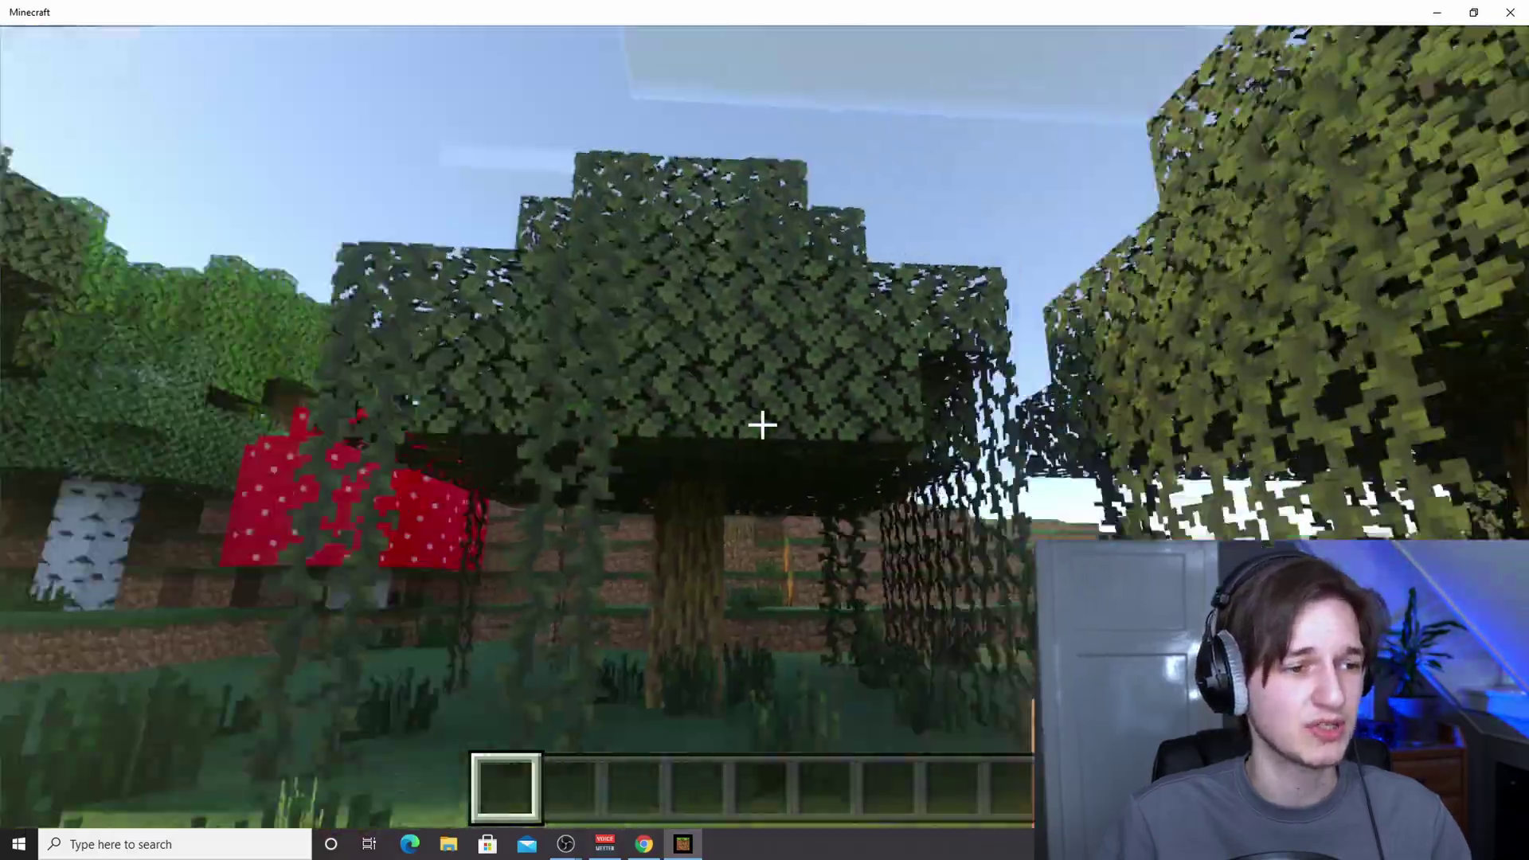
key(w)
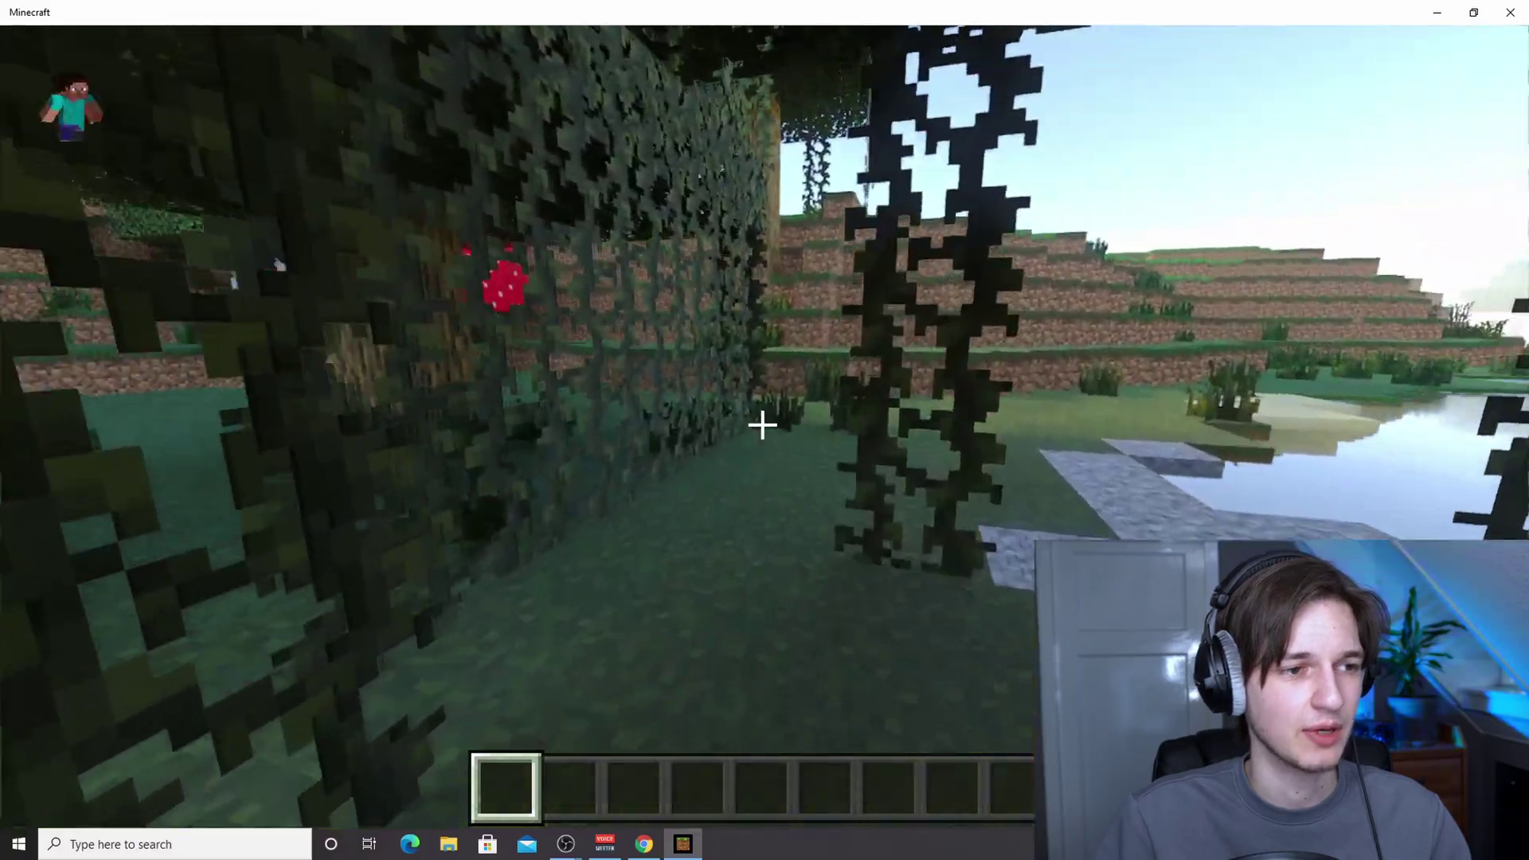
key(w)
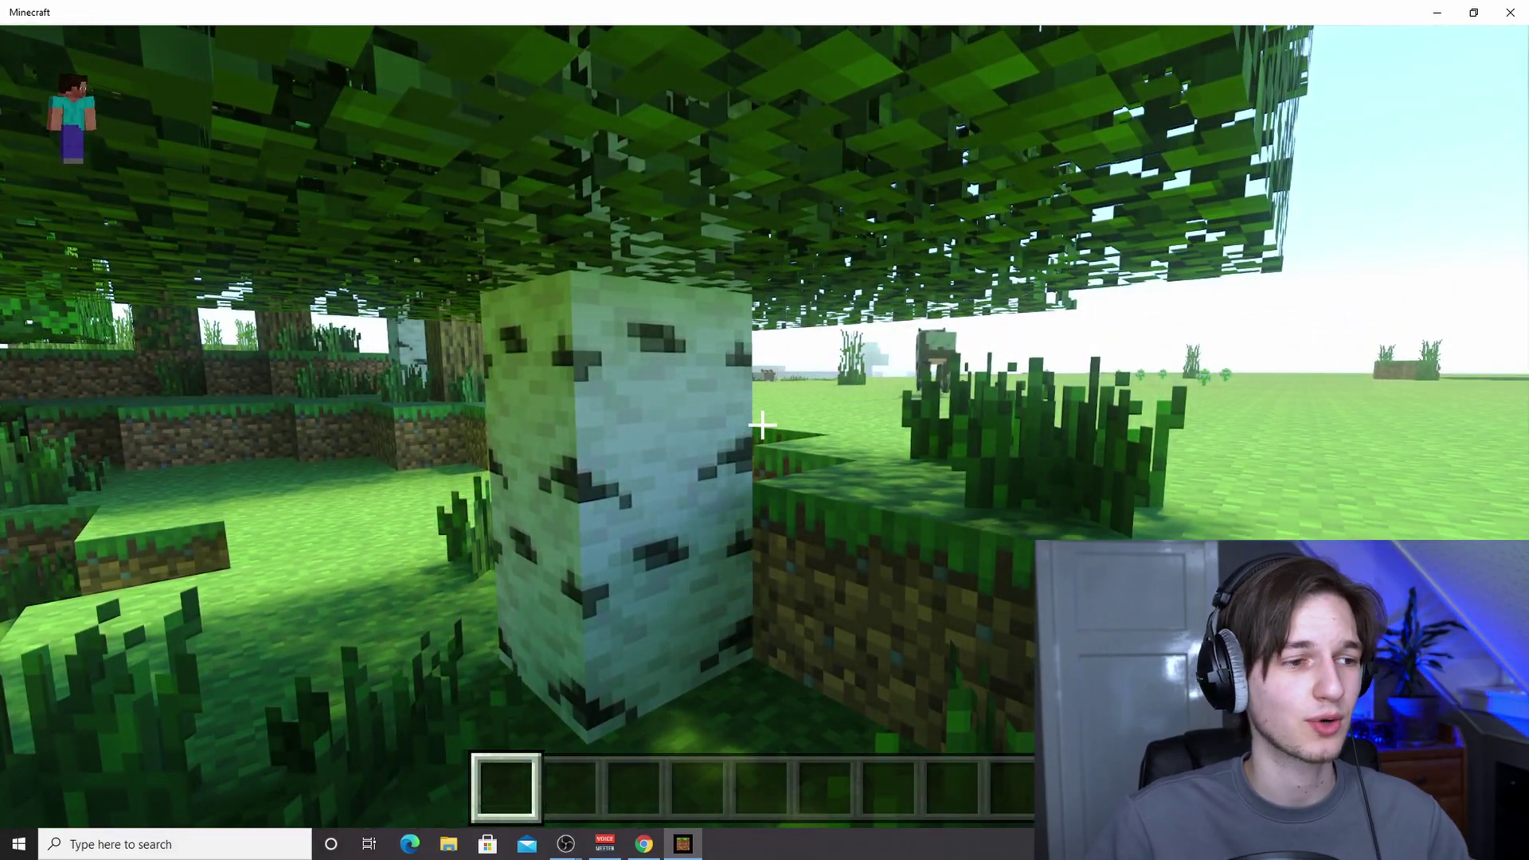
key(s)
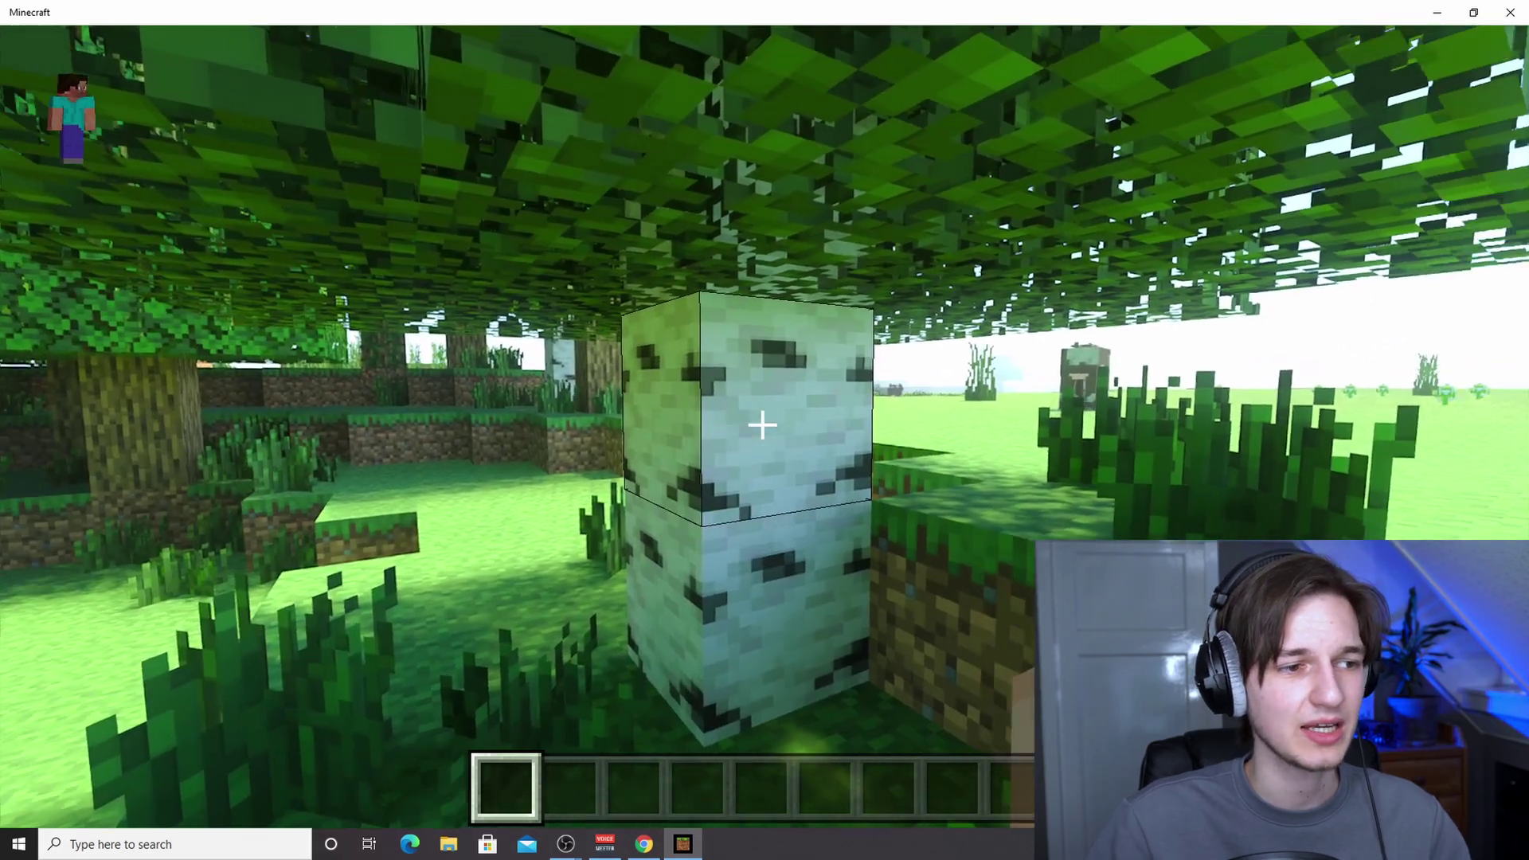